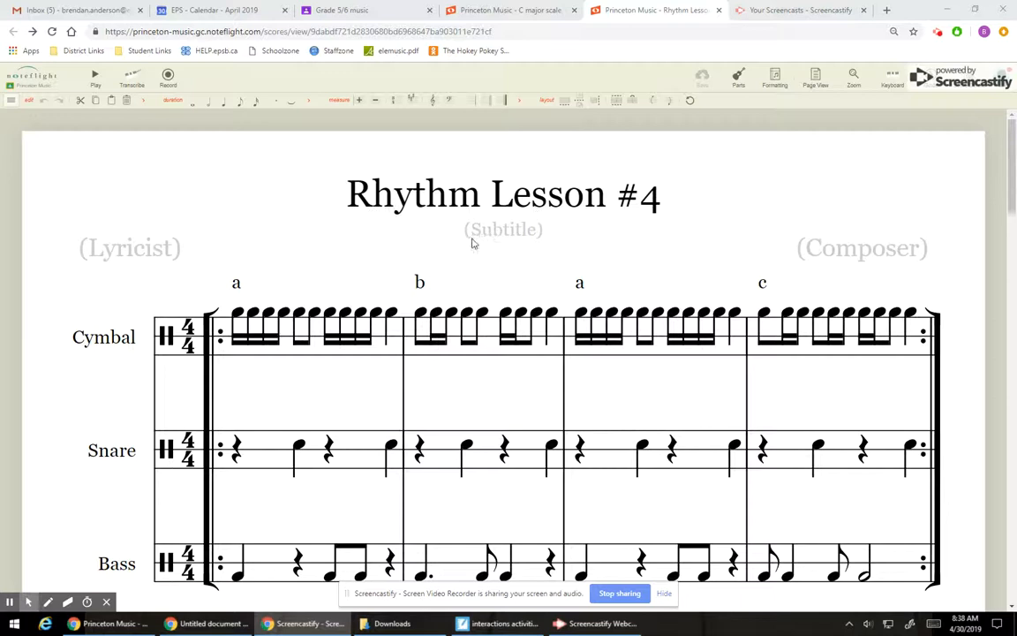
# Step: Add a Marimba part from the Pitched Percussion instruments to the Rhythm Lesson #4 score
pyautogui.scroll(-1, 473, 237)
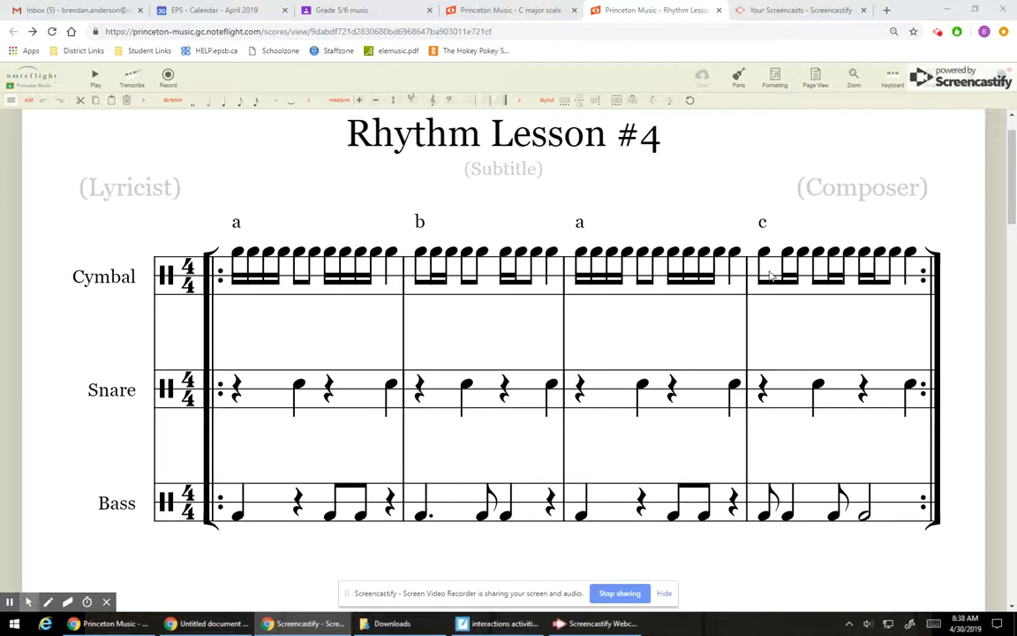
pyautogui.click(738, 79)
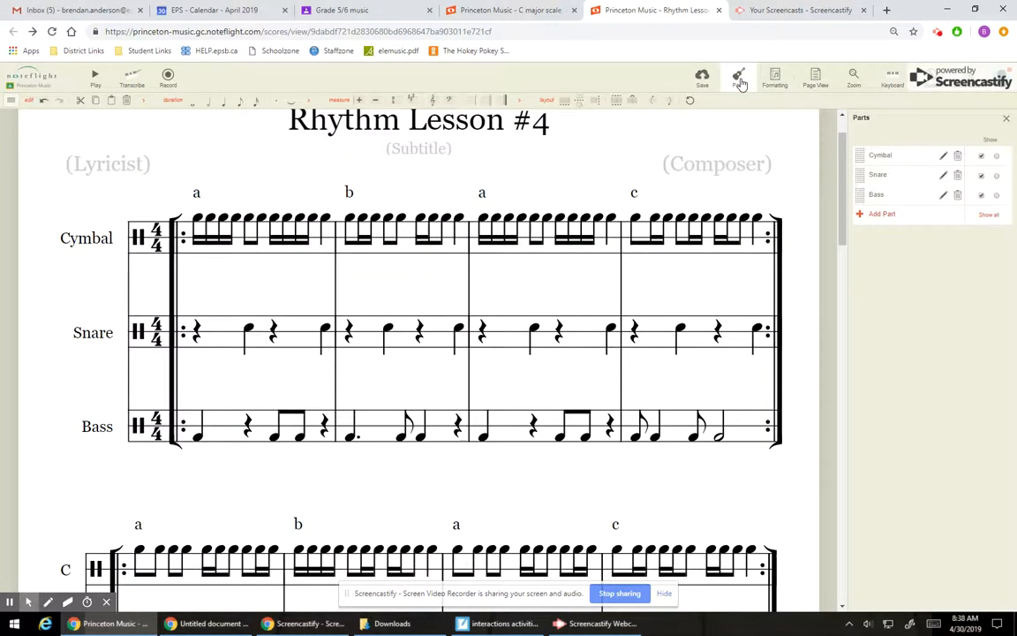
pyautogui.click(881, 216)
pyautogui.click(880, 215)
pyautogui.click(879, 217)
pyautogui.click(879, 217)
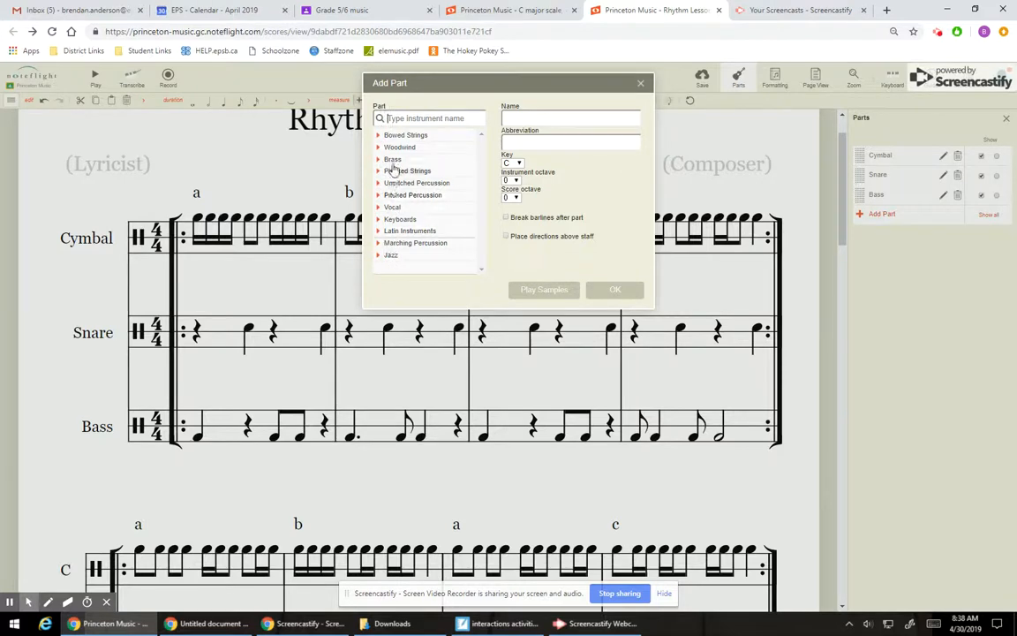
pyautogui.click(422, 202)
pyautogui.click(379, 198)
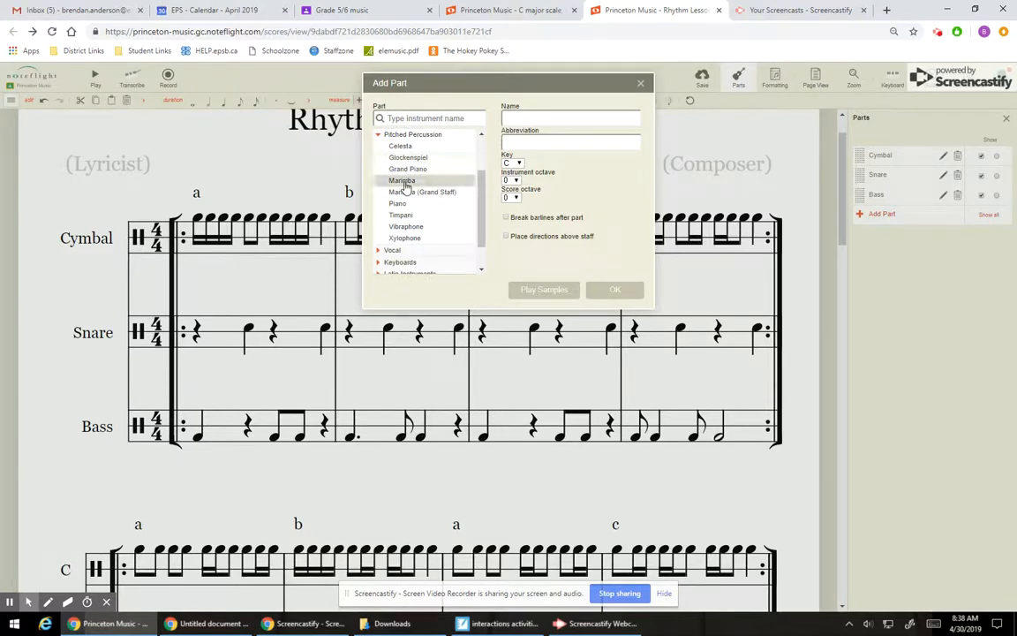
pyautogui.click(405, 181)
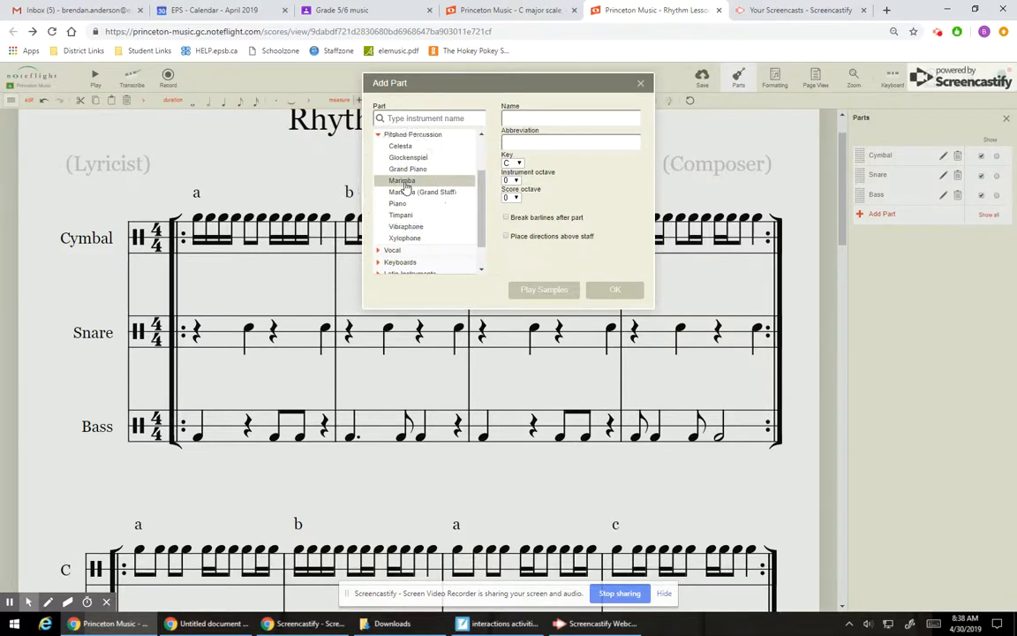
pyautogui.click(403, 184)
pyautogui.click(403, 184)
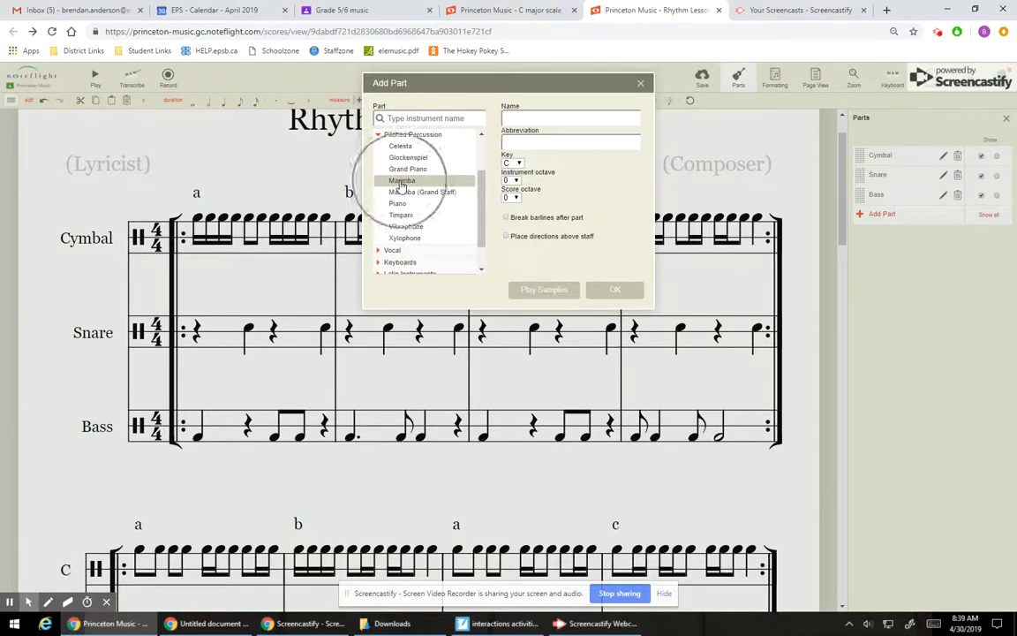
pyautogui.click(401, 184)
pyautogui.click(401, 184)
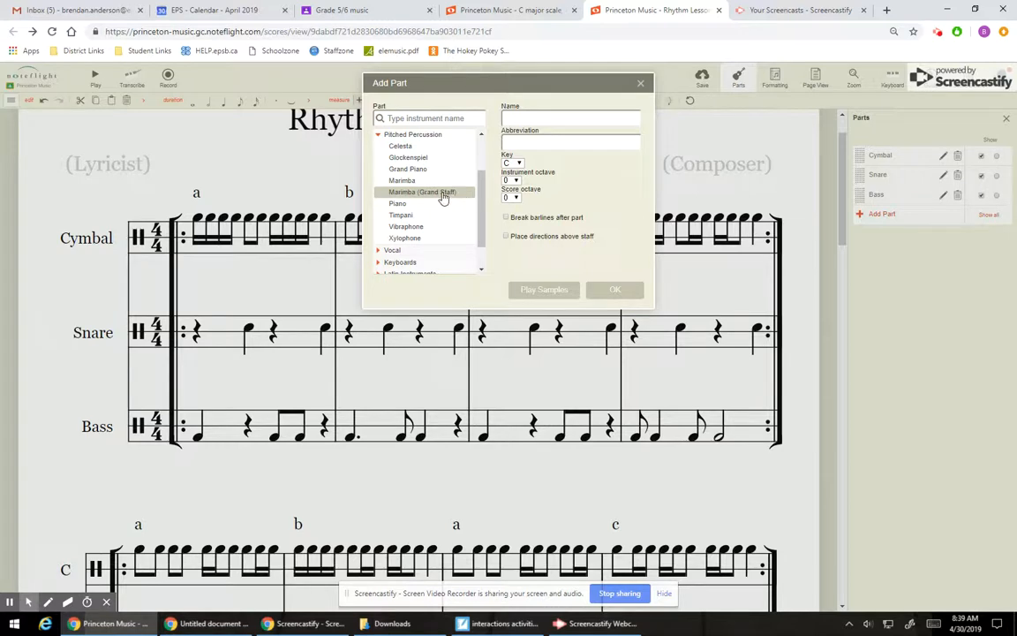
pyautogui.click(443, 187)
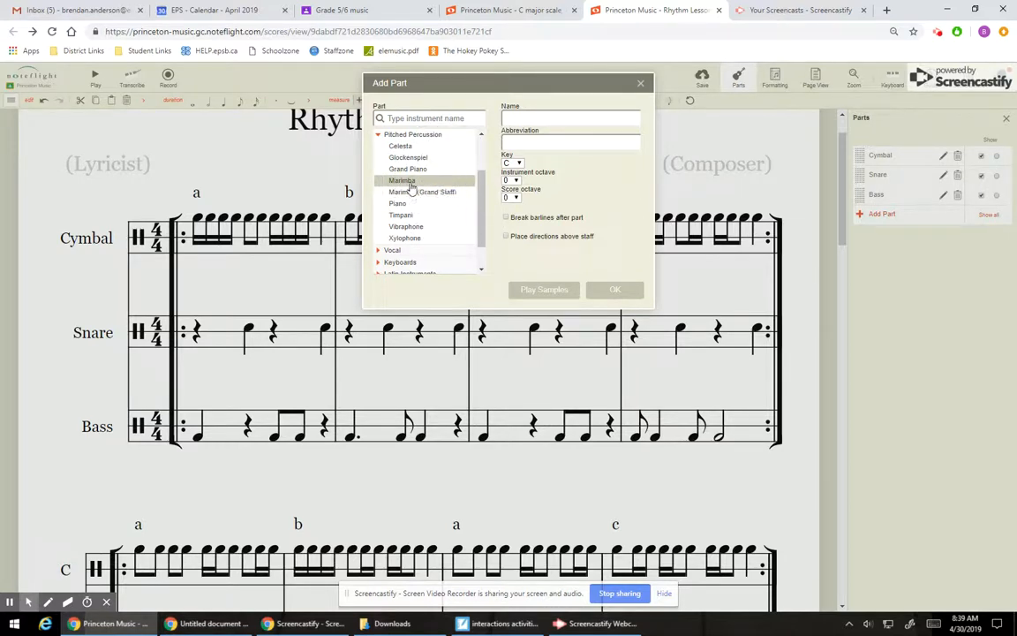
pyautogui.doubleClick(411, 184)
pyautogui.click(410, 185)
pyautogui.click(410, 185)
pyautogui.click(411, 185)
pyautogui.click(410, 185)
pyautogui.click(411, 185)
pyautogui.click(411, 186)
pyautogui.click(411, 186)
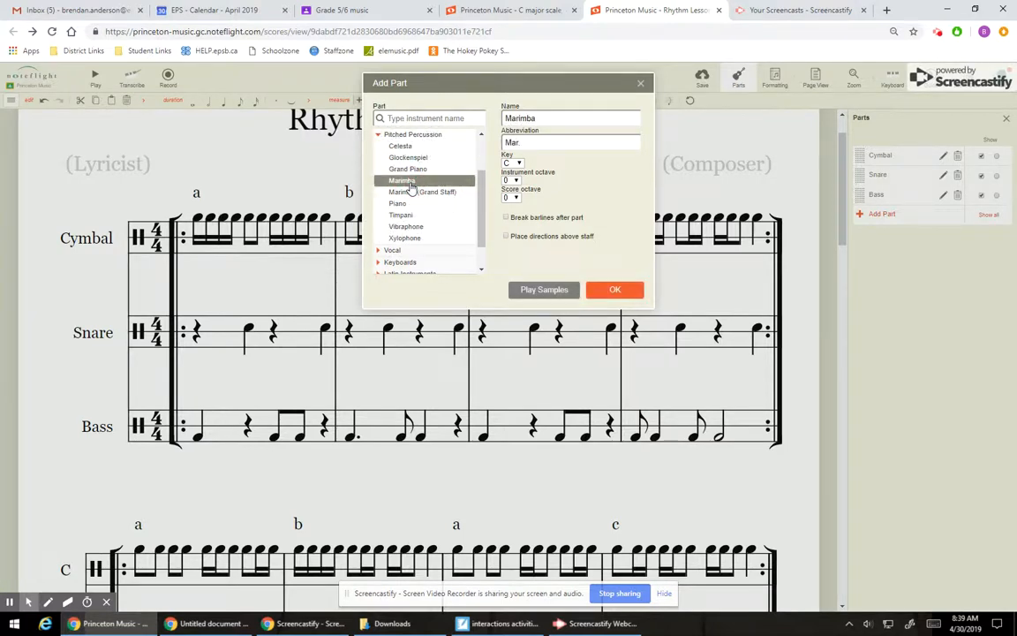
pyautogui.click(612, 290)
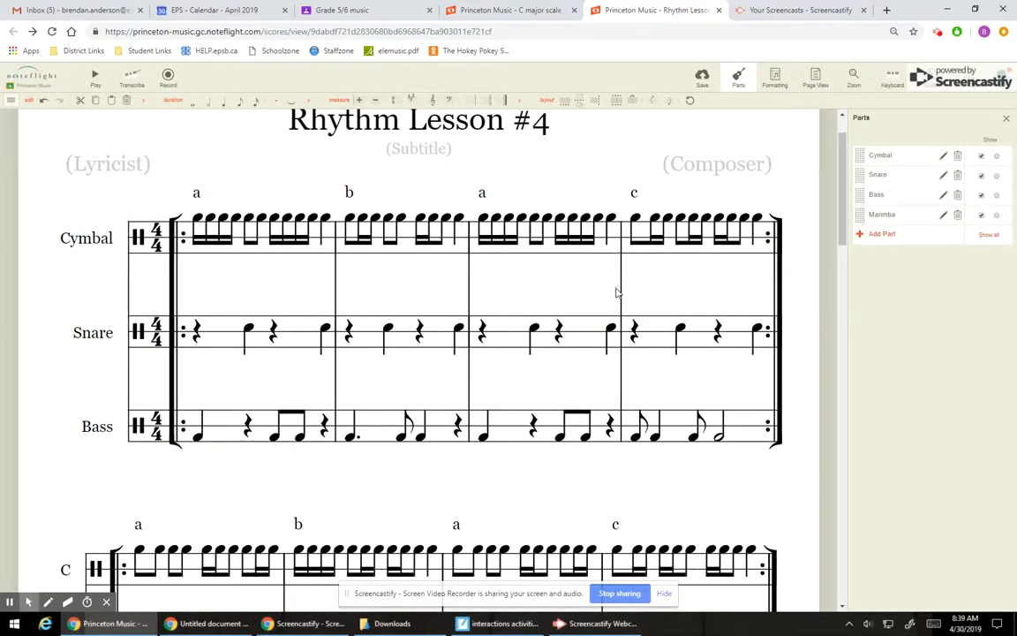
# Step: Move the Marimba part above the Cymbal so it is the first part in the score
pyautogui.scroll(-1, 293, 398)
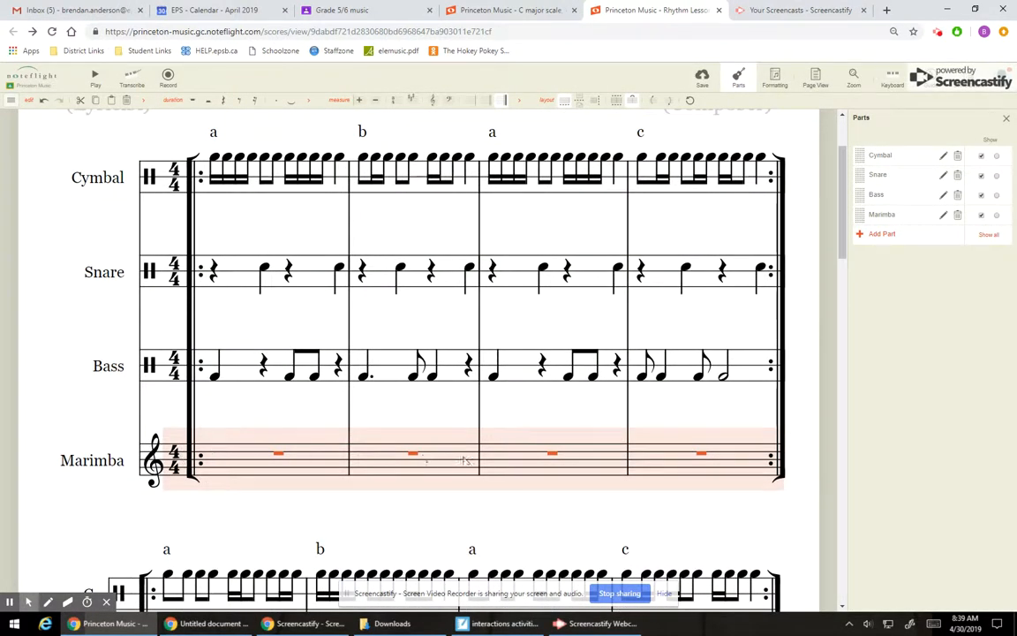
pyautogui.scroll(1, 224, 476)
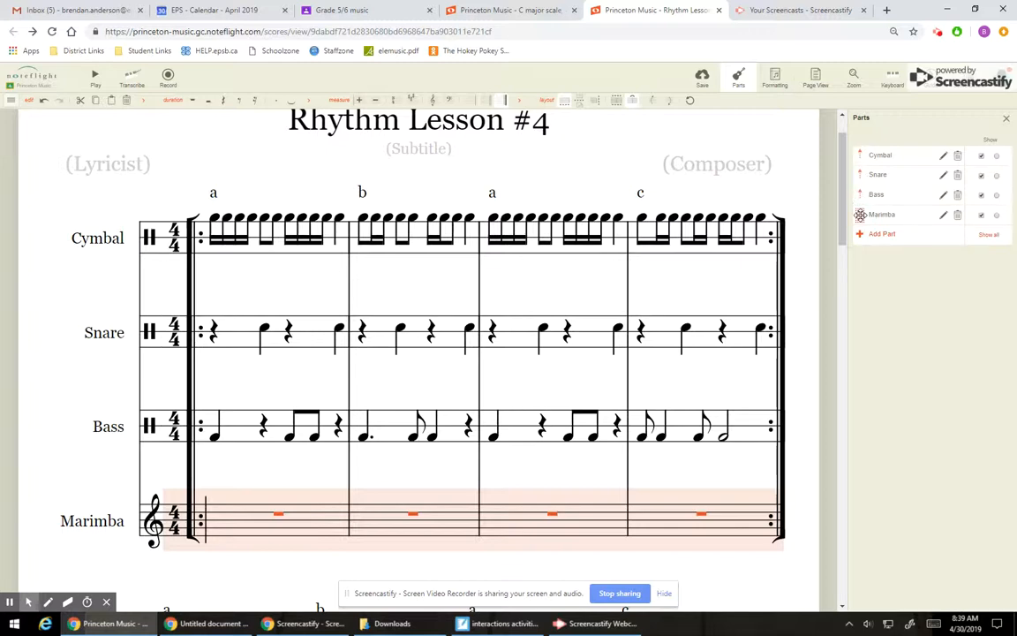
pyautogui.moveTo(860, 215)
pyautogui.mouseDown()
pyautogui.moveTo(861, 154)
pyautogui.moveTo(861, 217)
pyautogui.mouseUp()
pyautogui.click(859, 154)
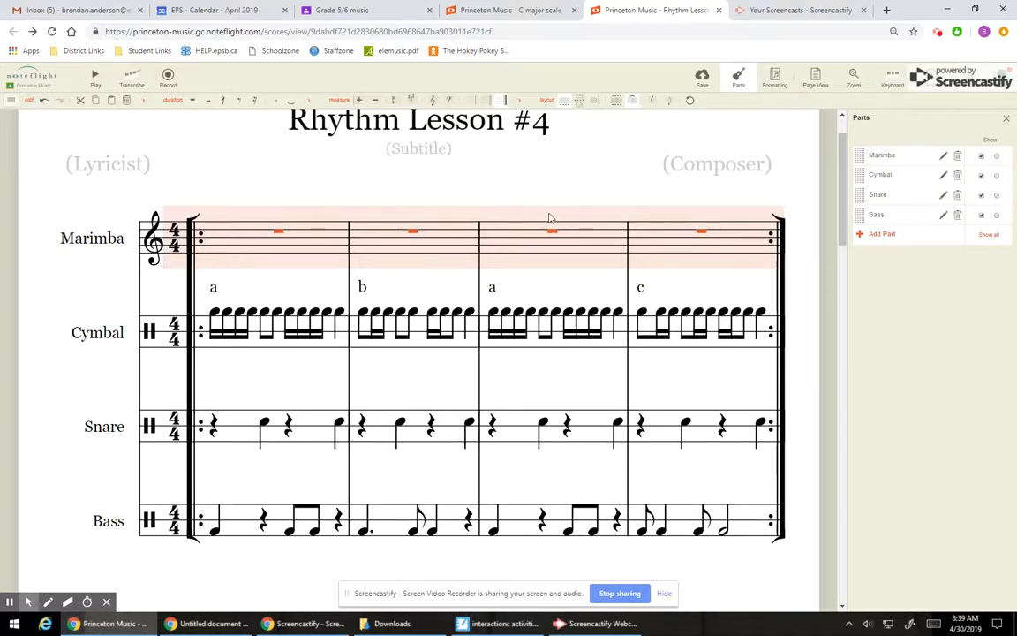
pyautogui.click(600, 624)
pyautogui.click(830, 592)
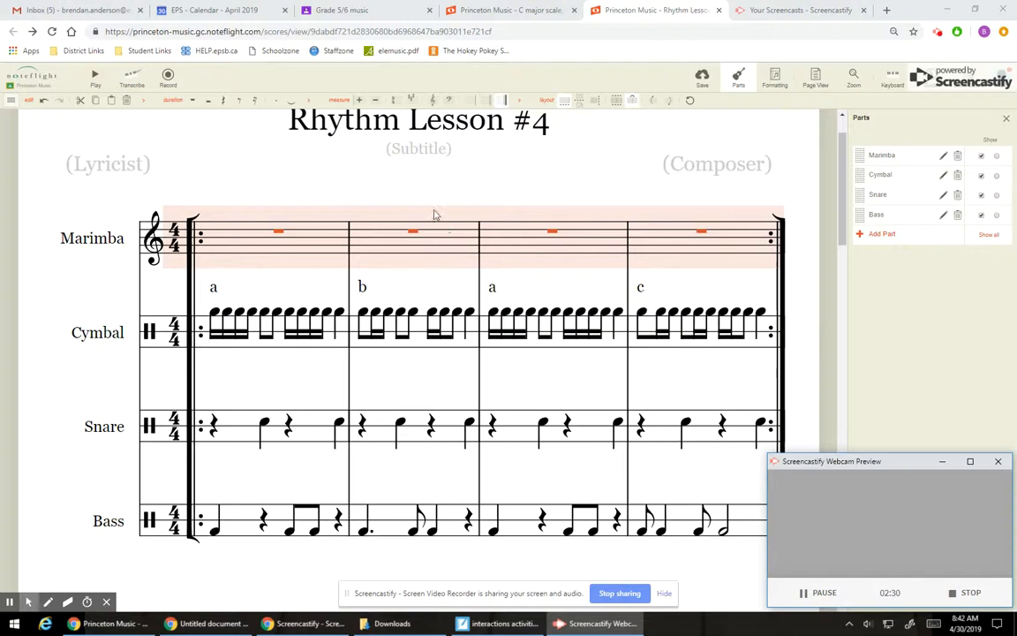
# Step: Consult the C major scale score for note positions and enter quarter notes C, E, G, E in the marimba's first measure
pyautogui.click(495, 10)
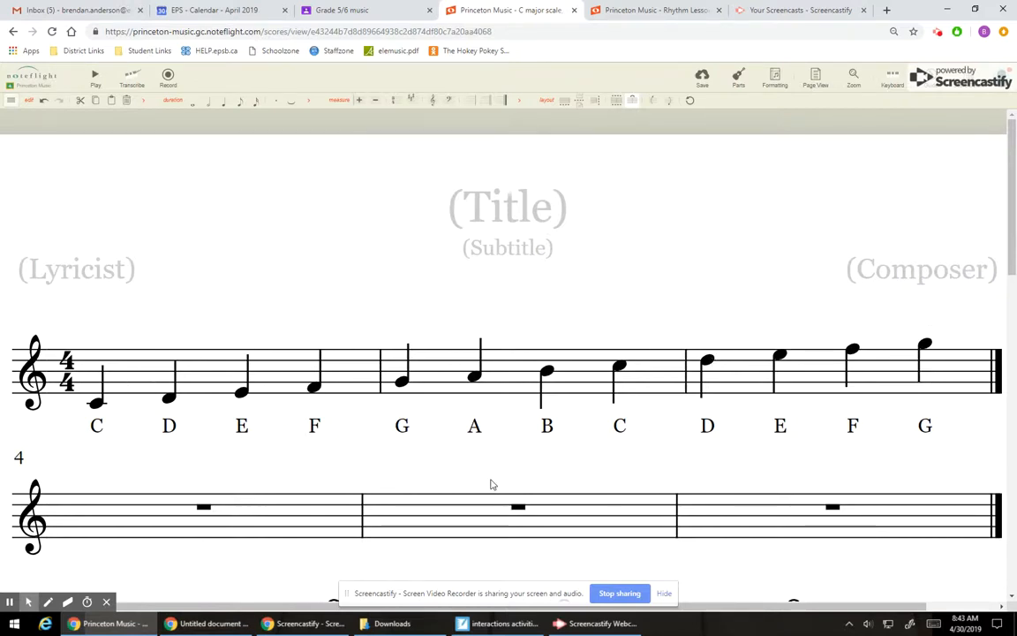
pyautogui.click(649, 10)
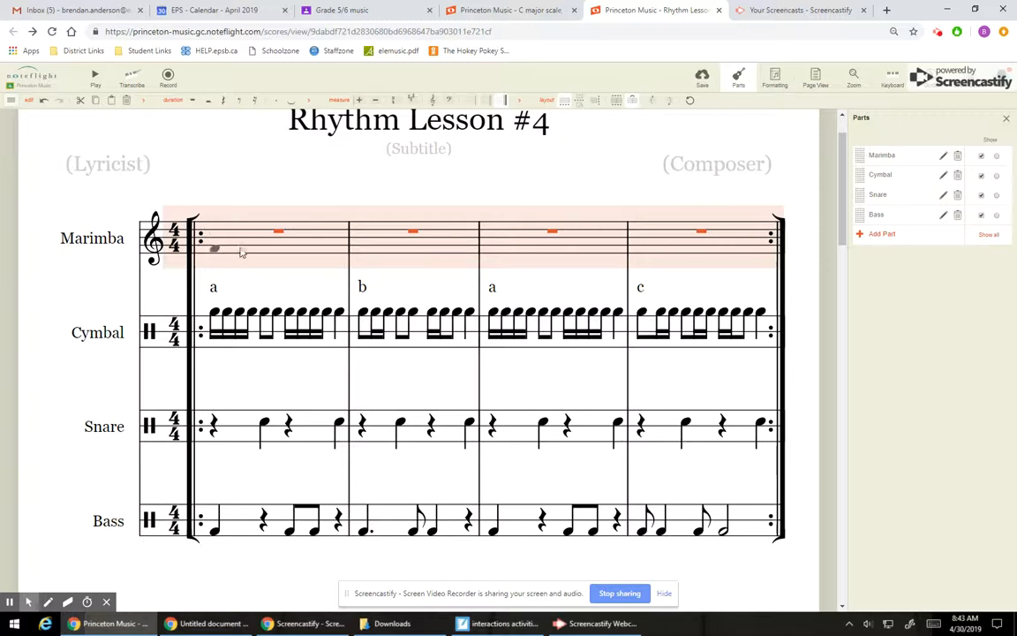
pyautogui.click(220, 262)
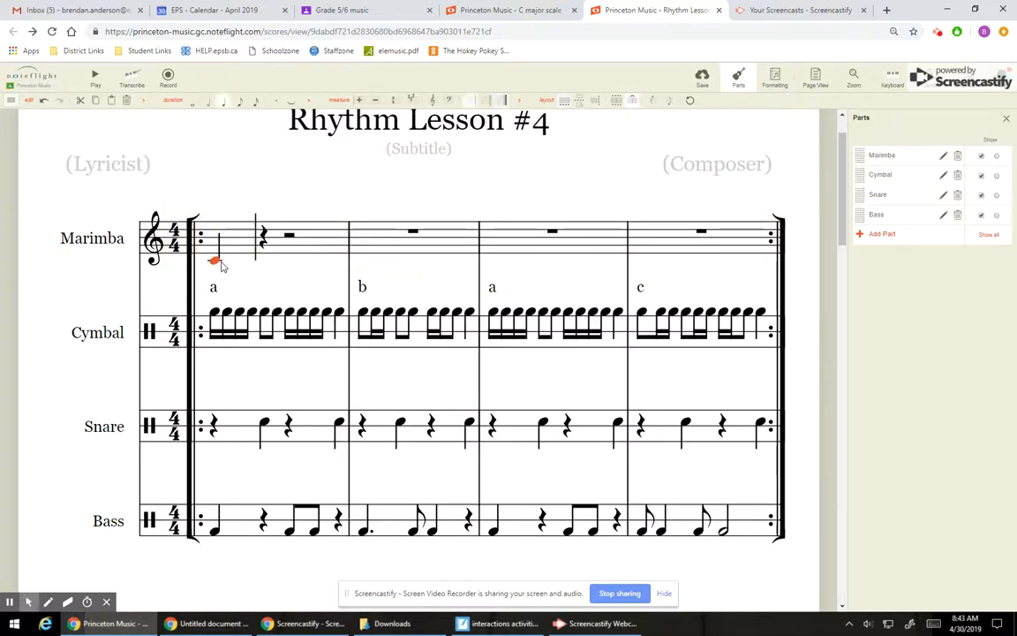
pyautogui.click(265, 252)
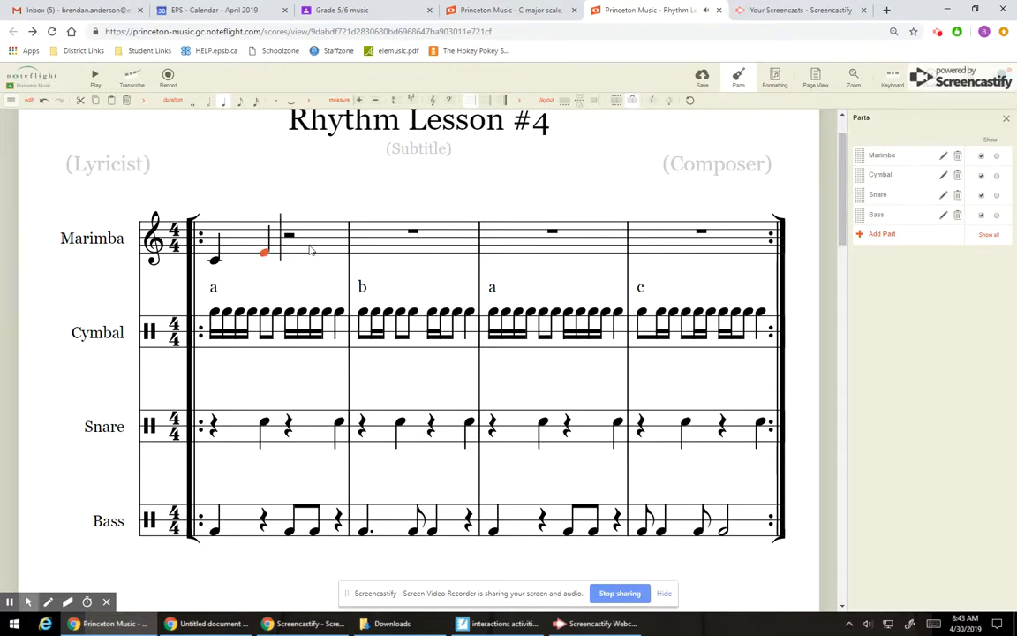
pyautogui.click(296, 246)
pyautogui.click(337, 254)
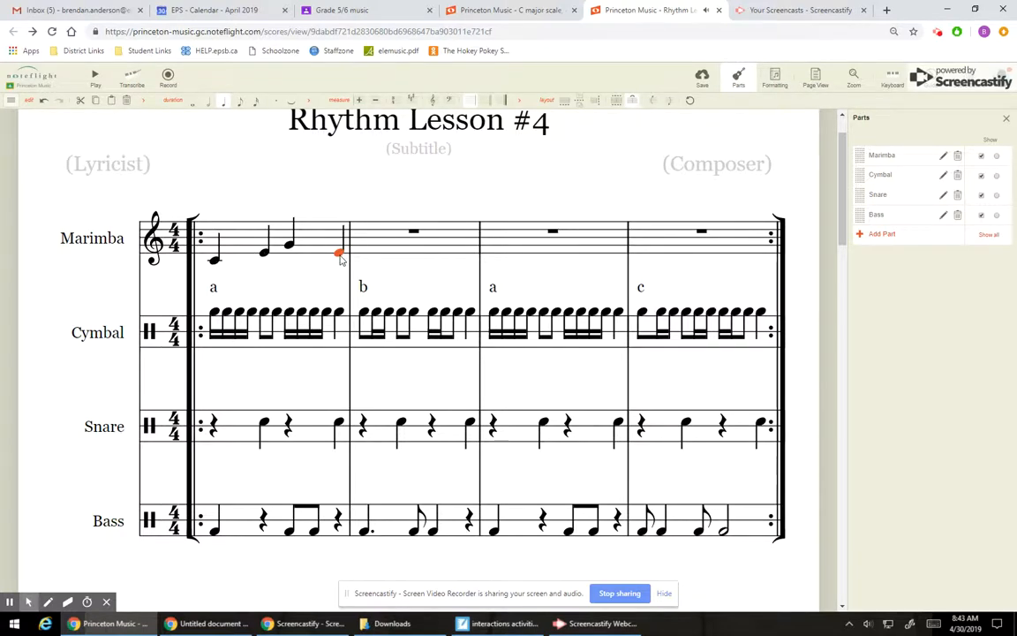
# Step: Make the marimba's opening C a dotted quarter note and place an eighth-note G on the rest after it
pyautogui.click(214, 262)
pyautogui.press('space')
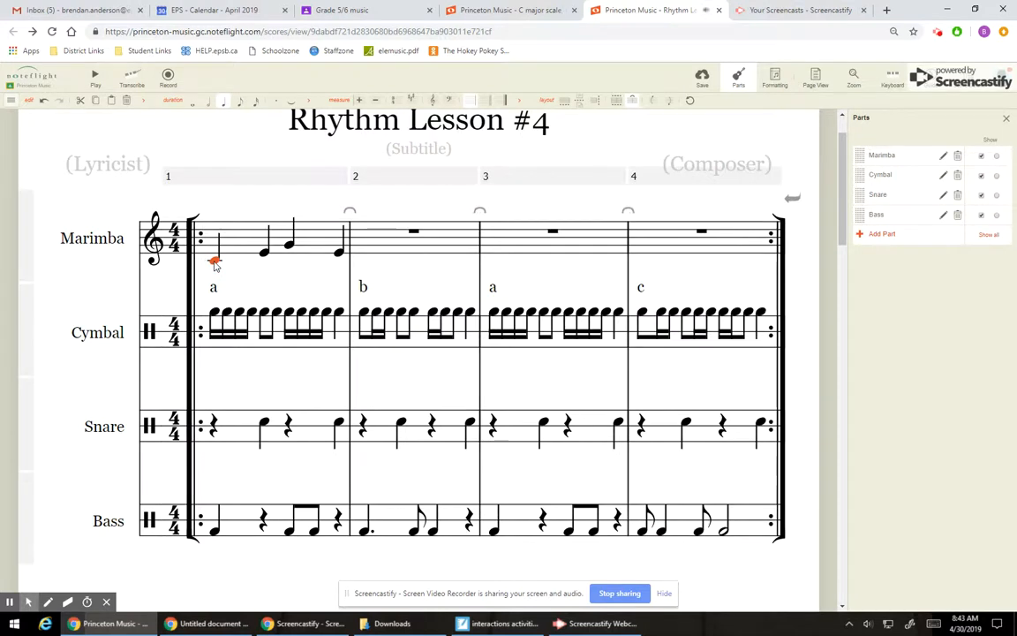
pyautogui.press('.')
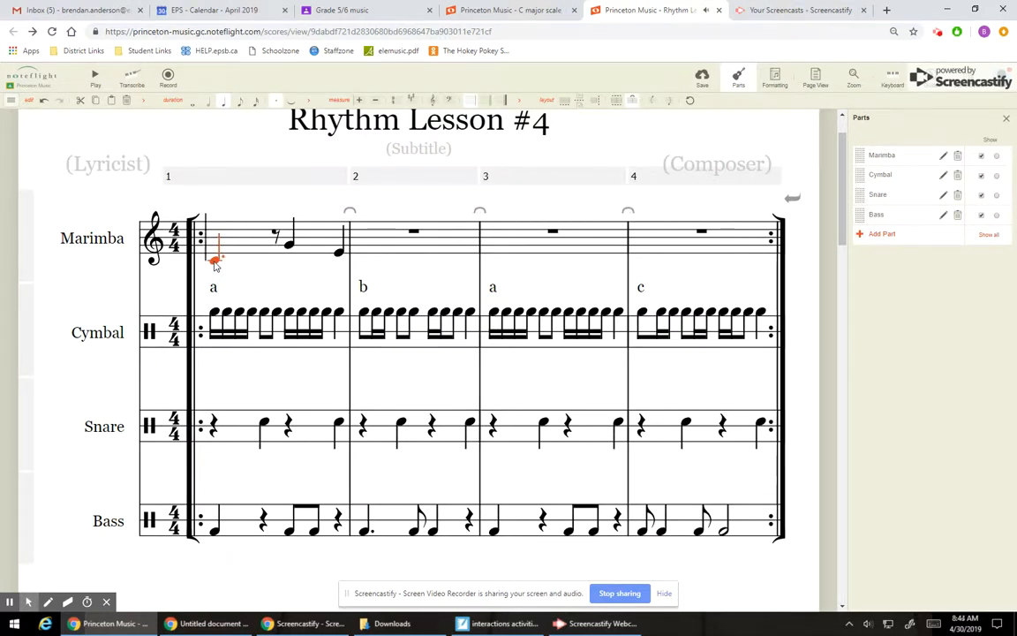
pyautogui.click(277, 244)
pyautogui.click(278, 244)
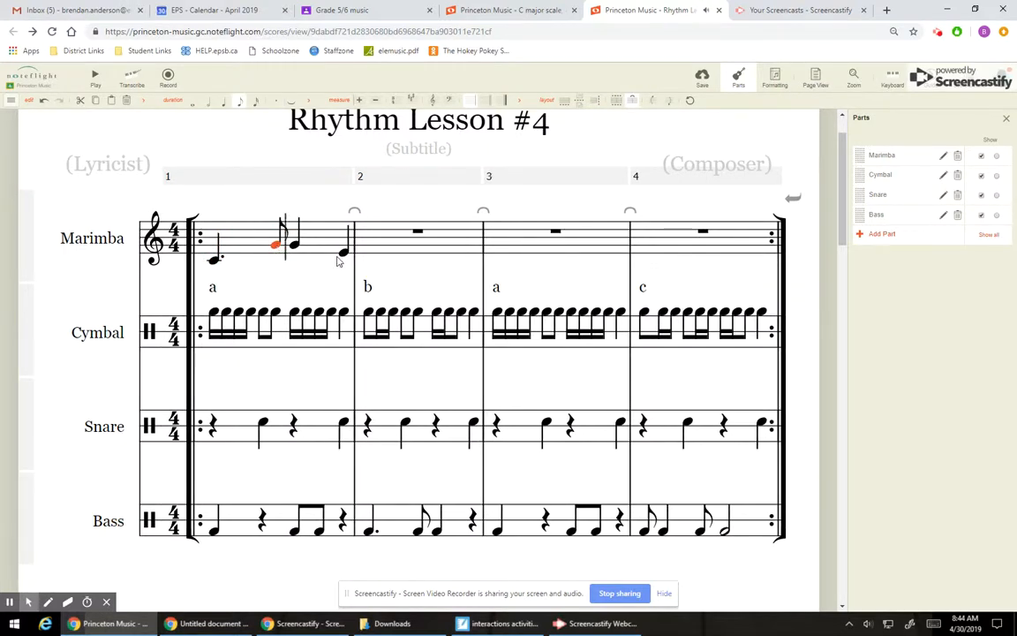
# Step: Change the third marimba note to a dotted quarter E and finish the first measure with an eighth-note G
pyautogui.press('Right')
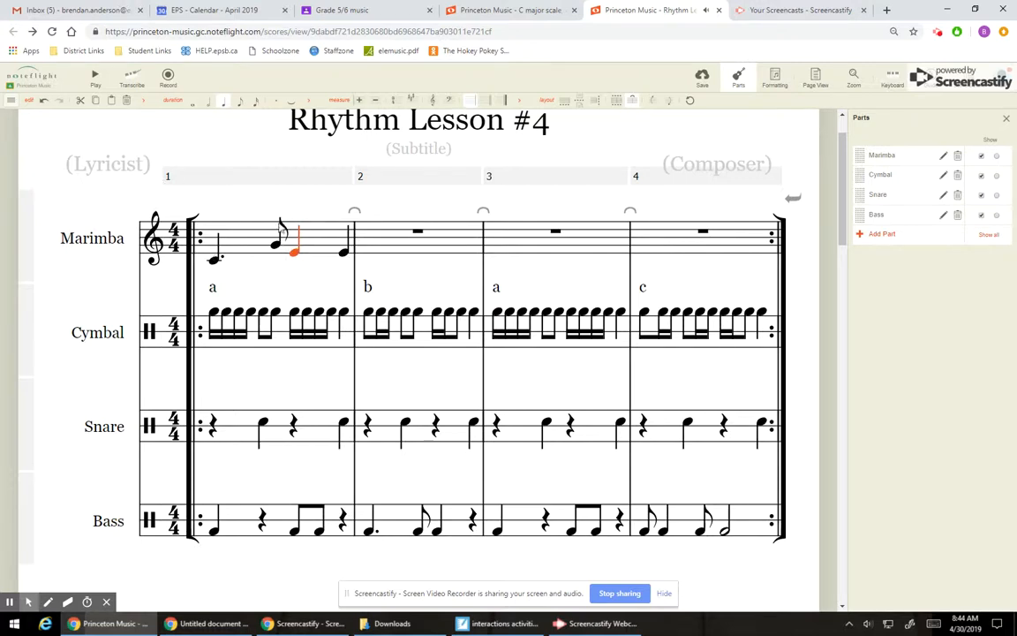
pyautogui.click(275, 102)
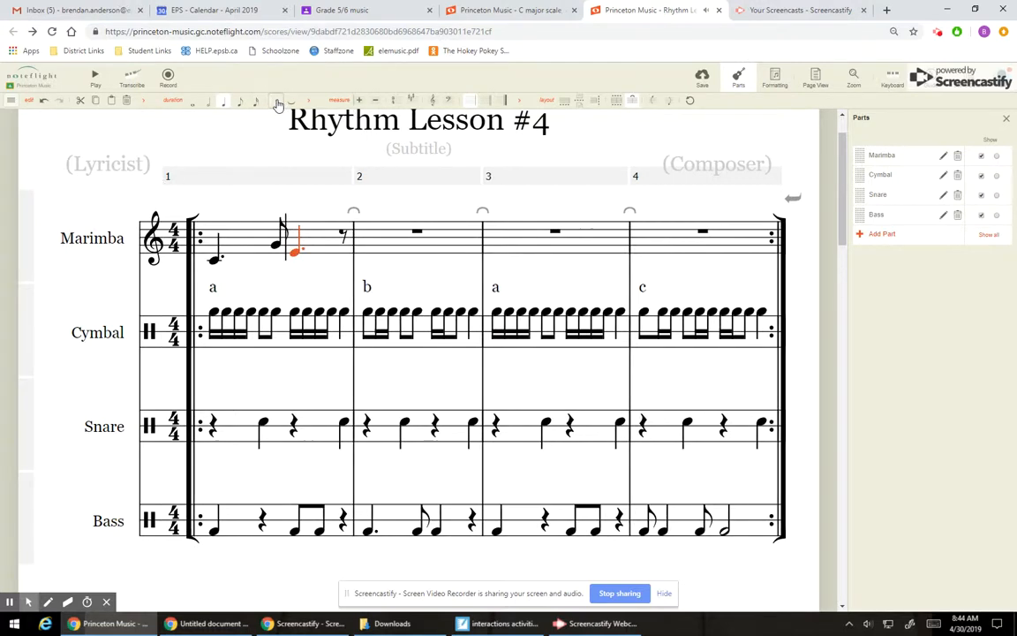
pyautogui.click(343, 244)
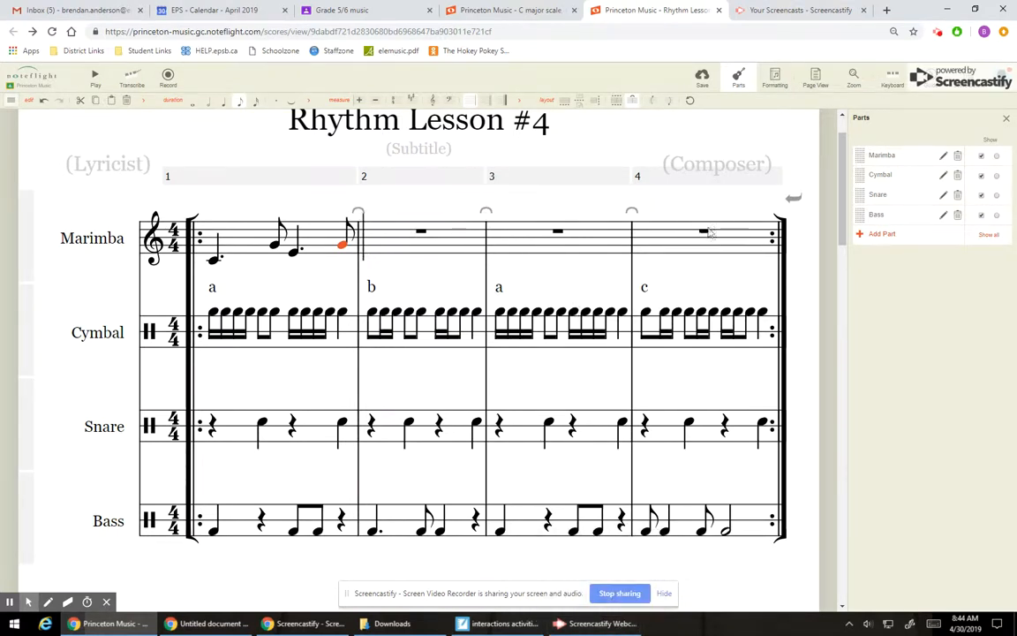
pyautogui.click(617, 624)
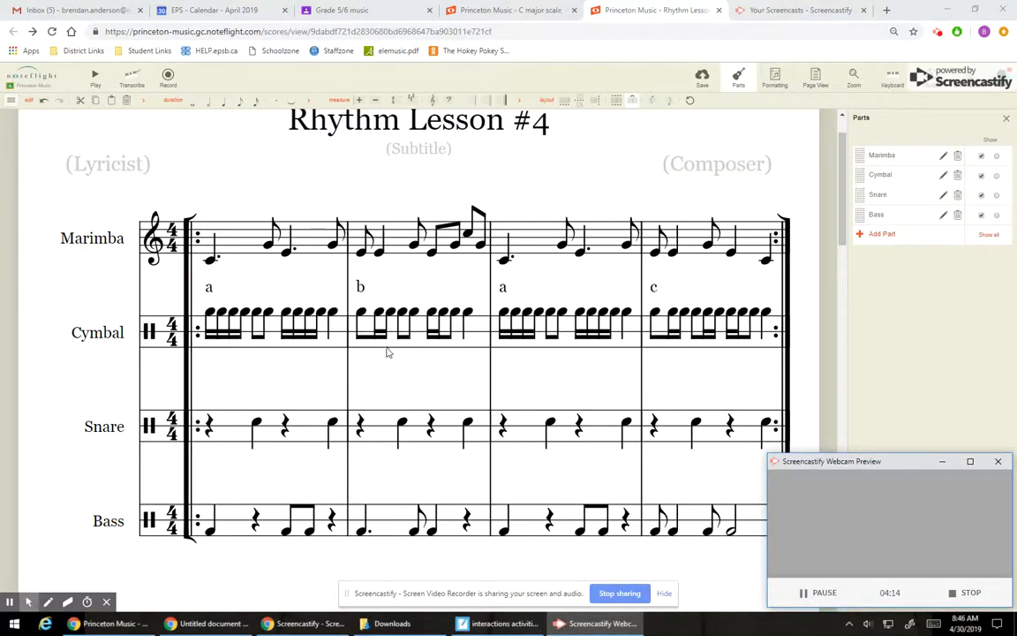
pyautogui.click(943, 461)
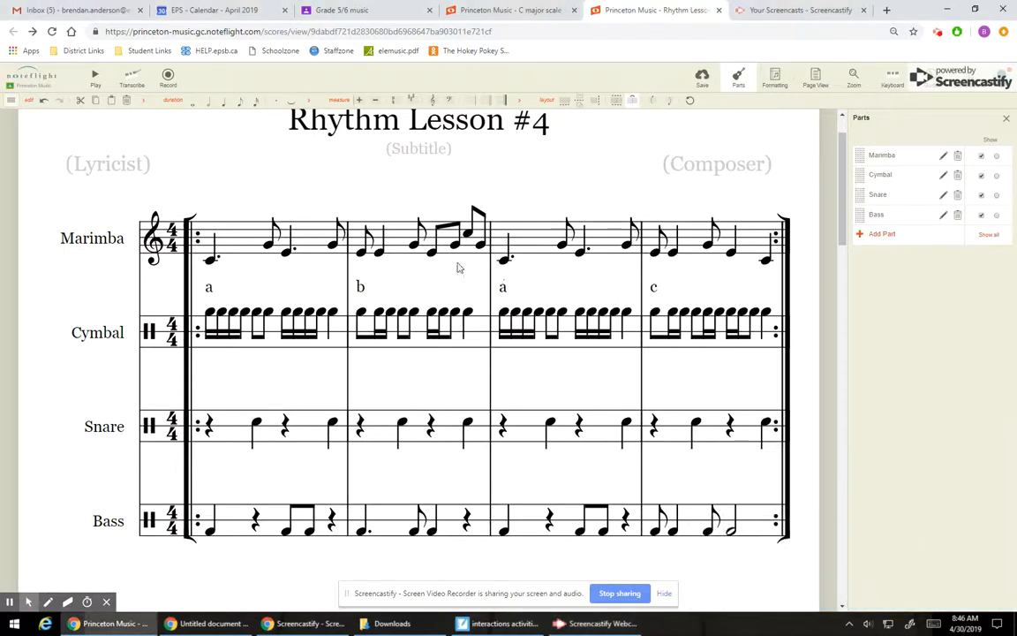
# Step: Compare the marimba melody in measures 1 and 3 (a), and measure 2 (b) with measure 4 (c)
pyautogui.click(311, 240)
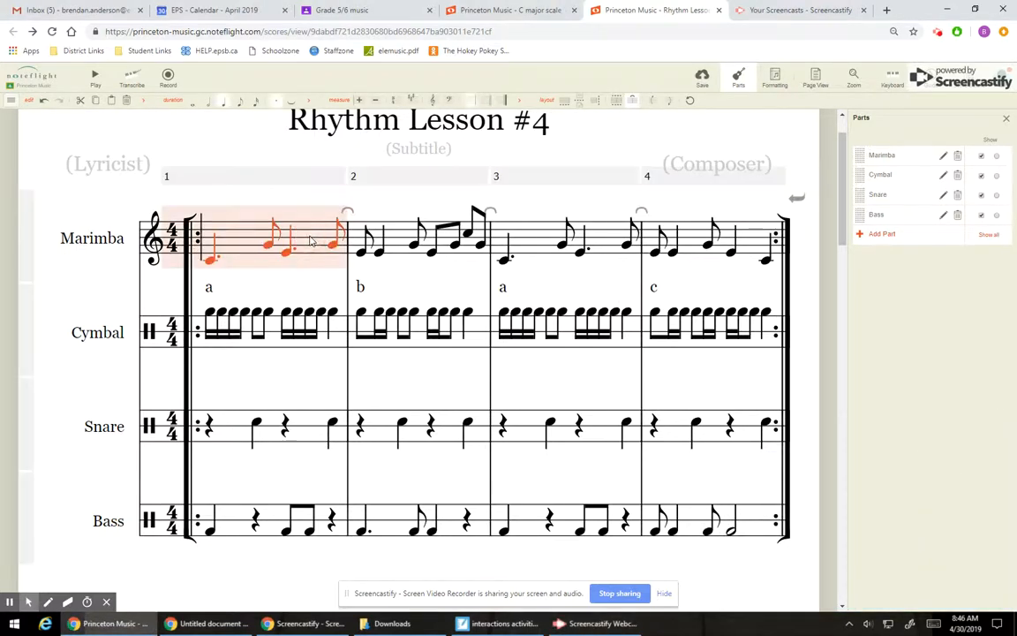
pyautogui.click(606, 238)
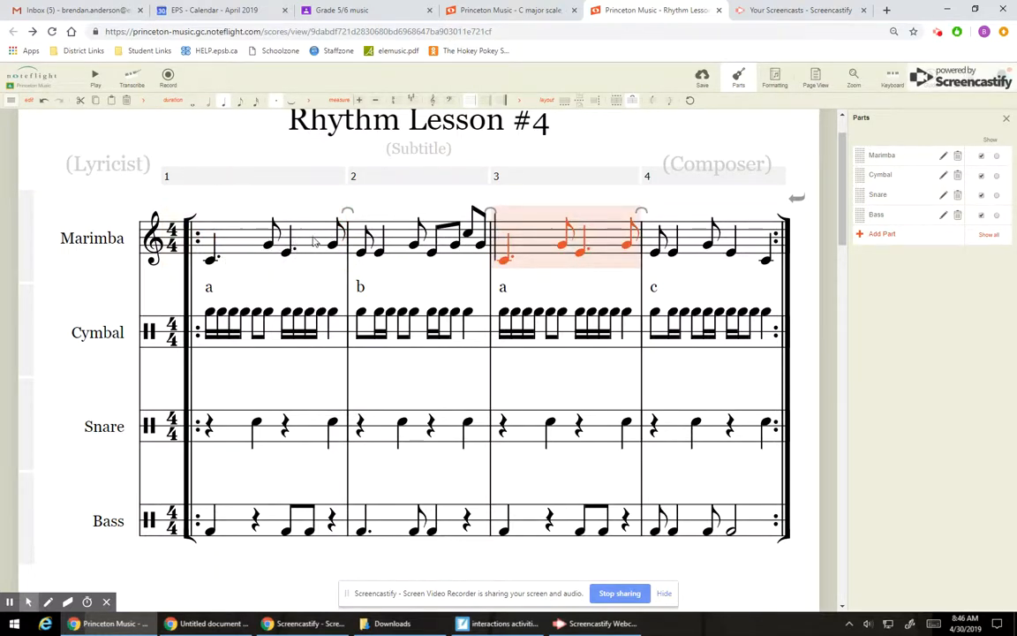
pyautogui.click(399, 243)
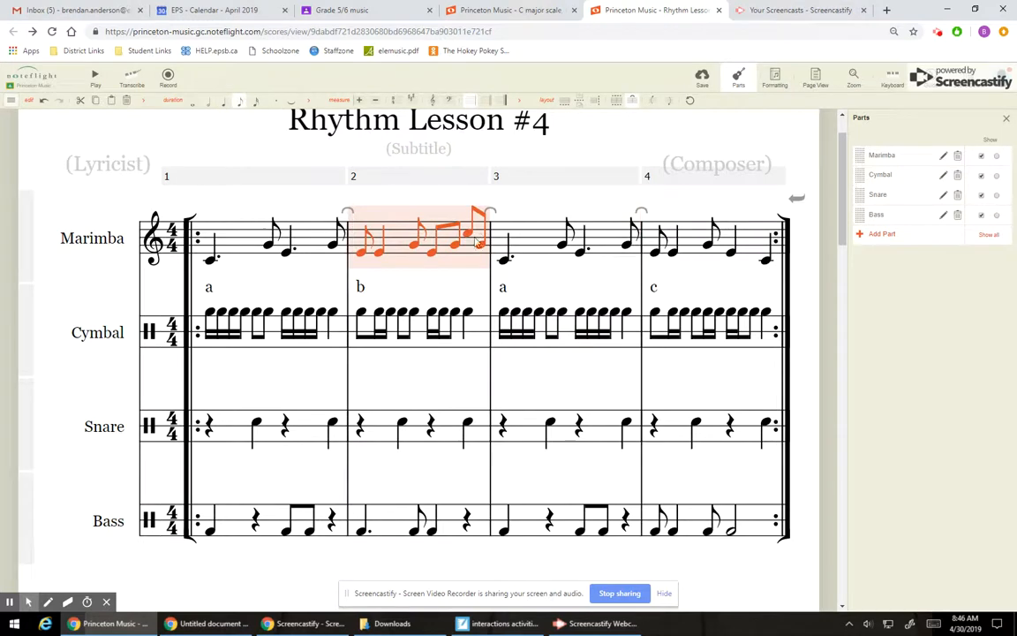
pyautogui.click(688, 252)
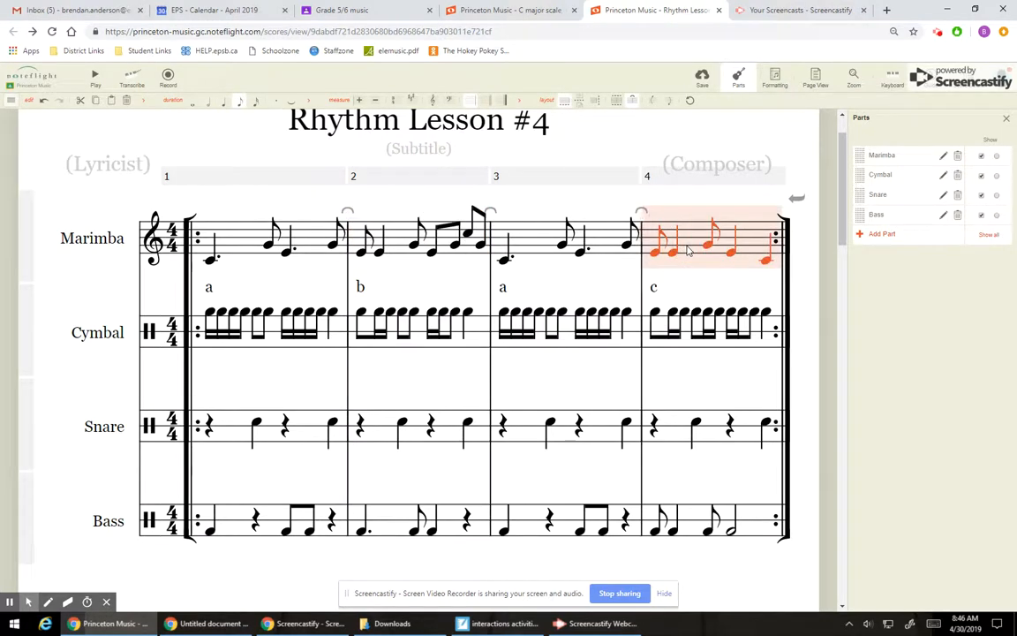
pyautogui.click(402, 251)
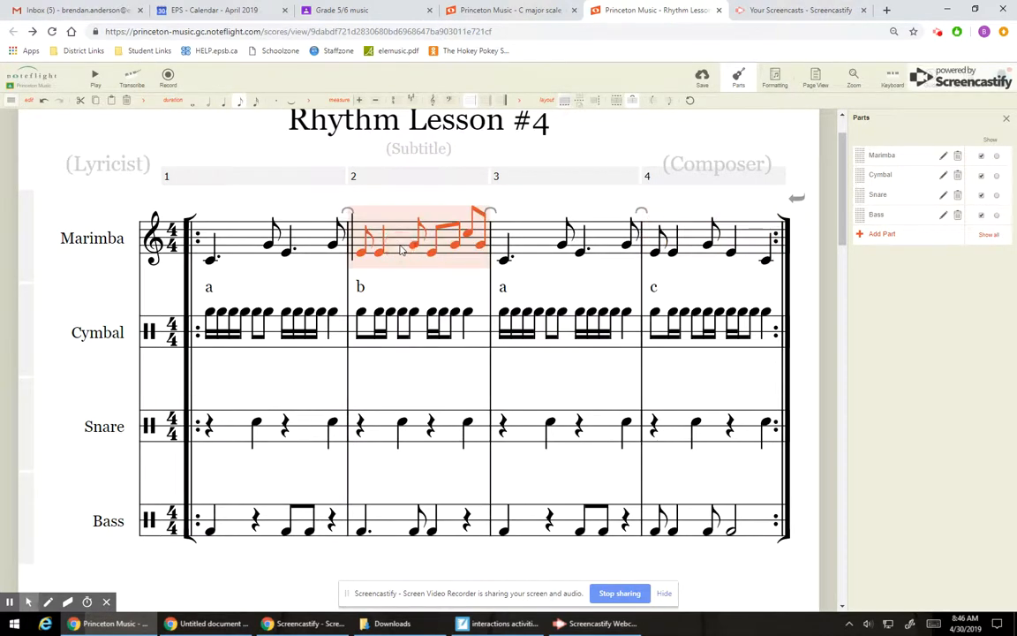
pyautogui.click(693, 247)
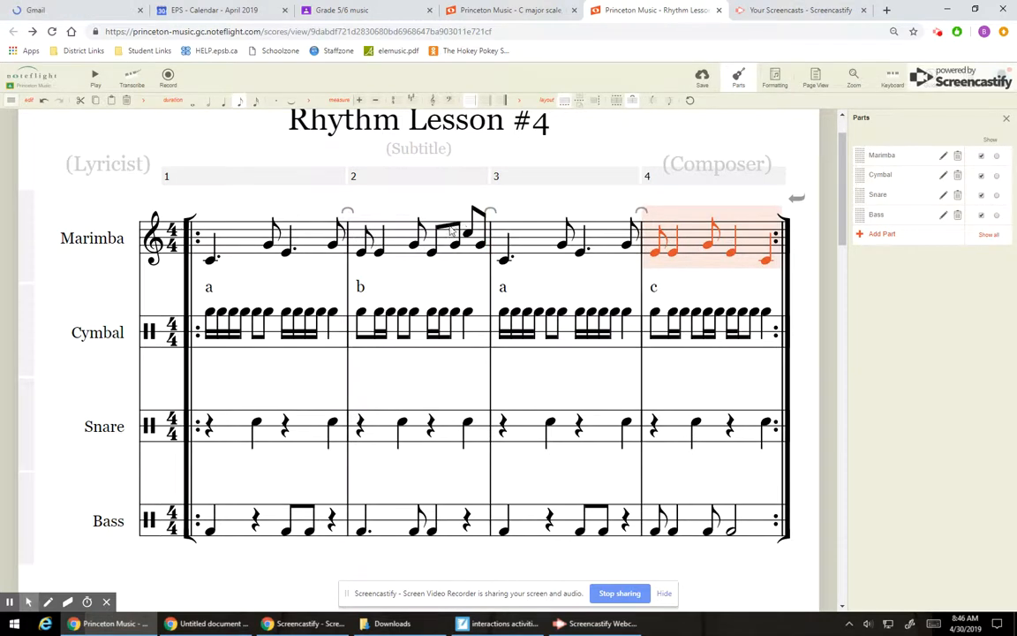
pyautogui.click(394, 247)
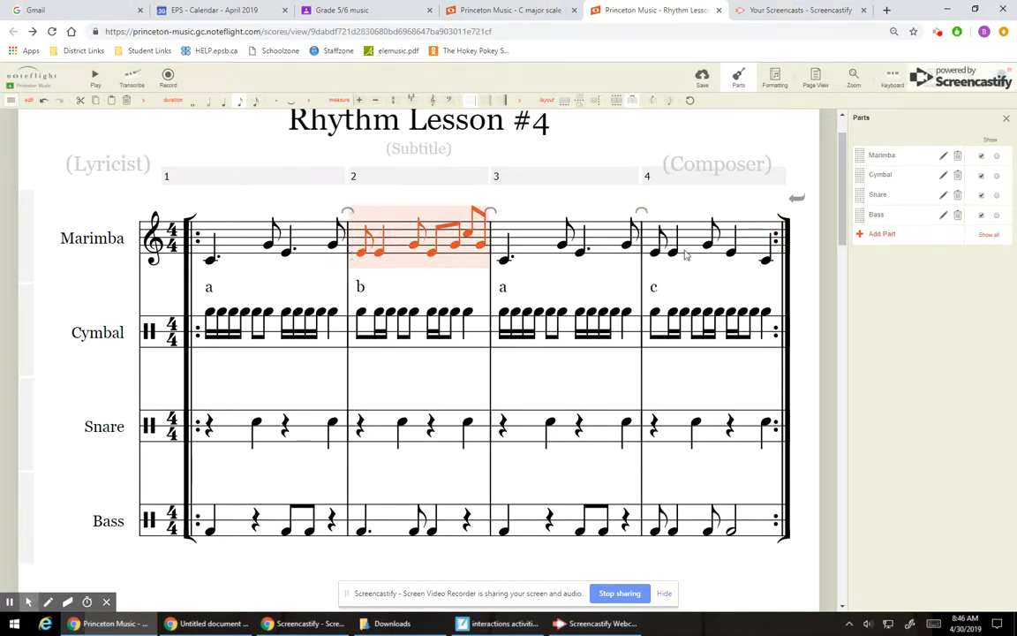
pyautogui.click(688, 255)
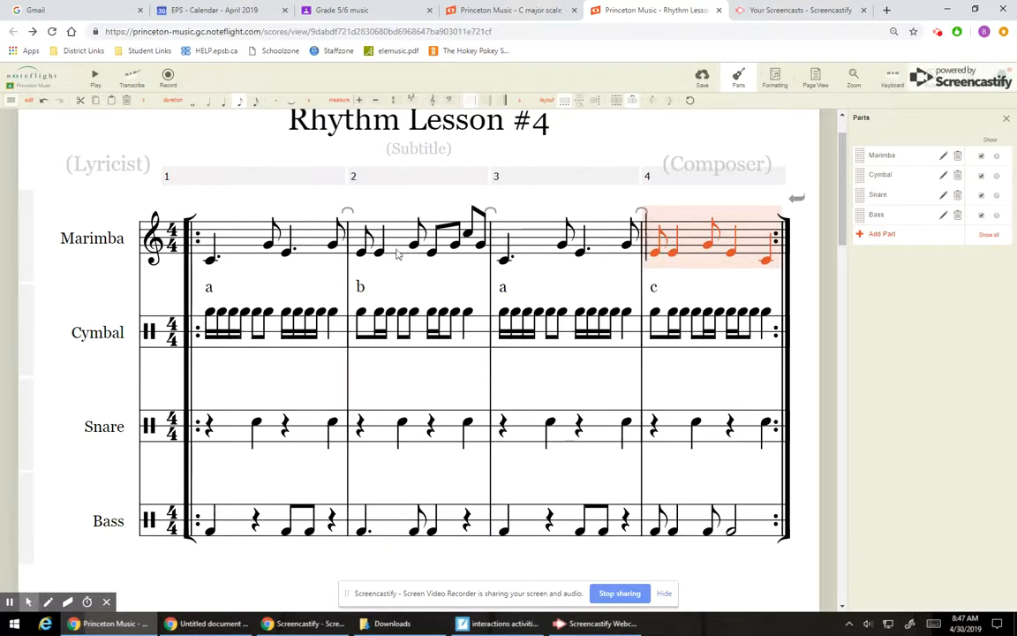
# Step: Play back the first four-measure system with the marimba melody above the percussion, and stop playback
pyautogui.click(795, 132)
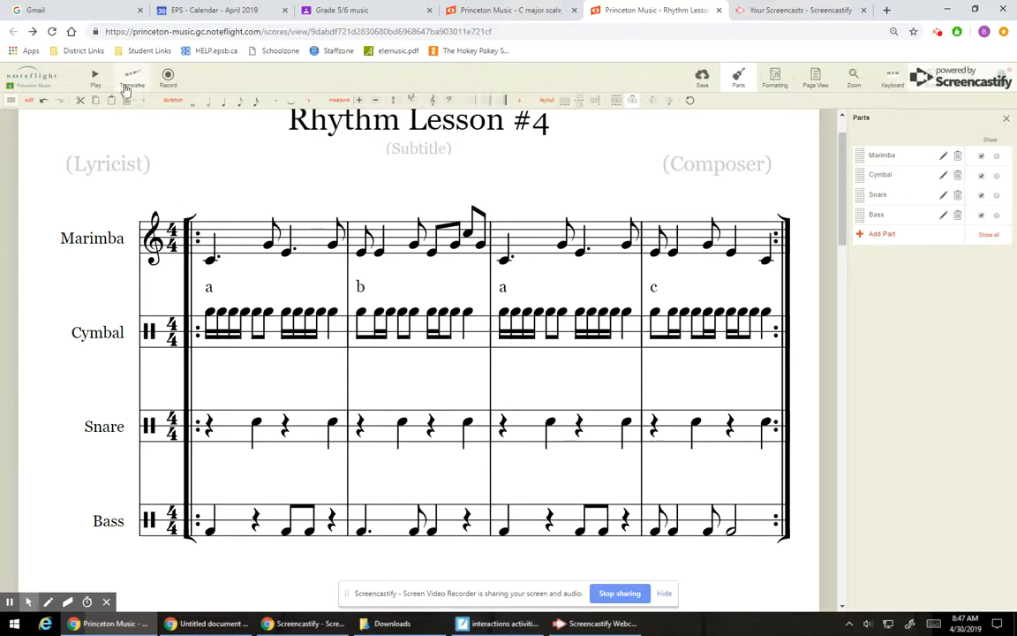
pyautogui.click(95, 79)
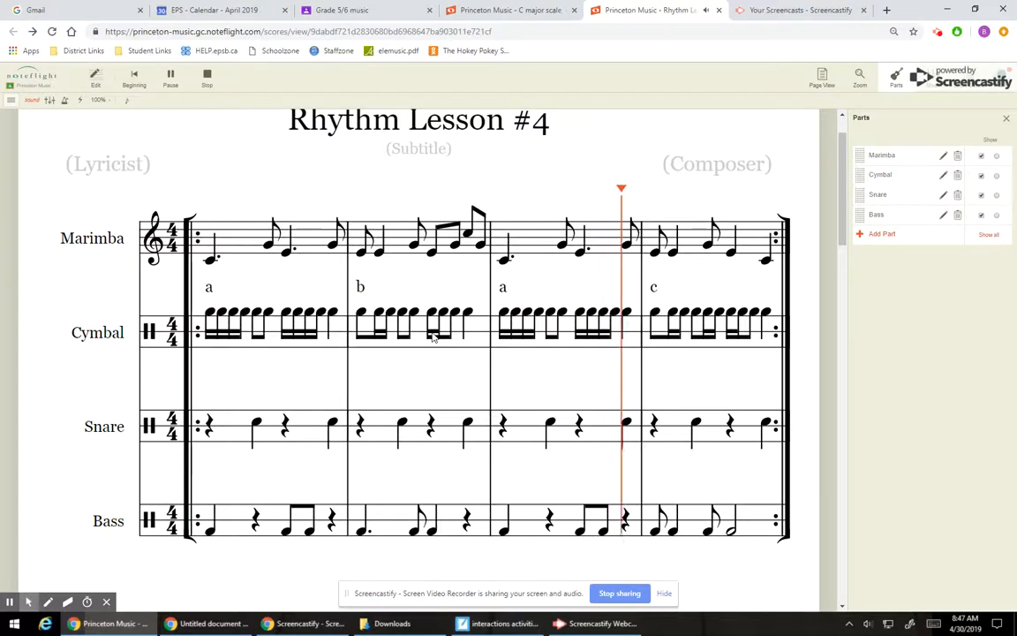
pyautogui.click(205, 85)
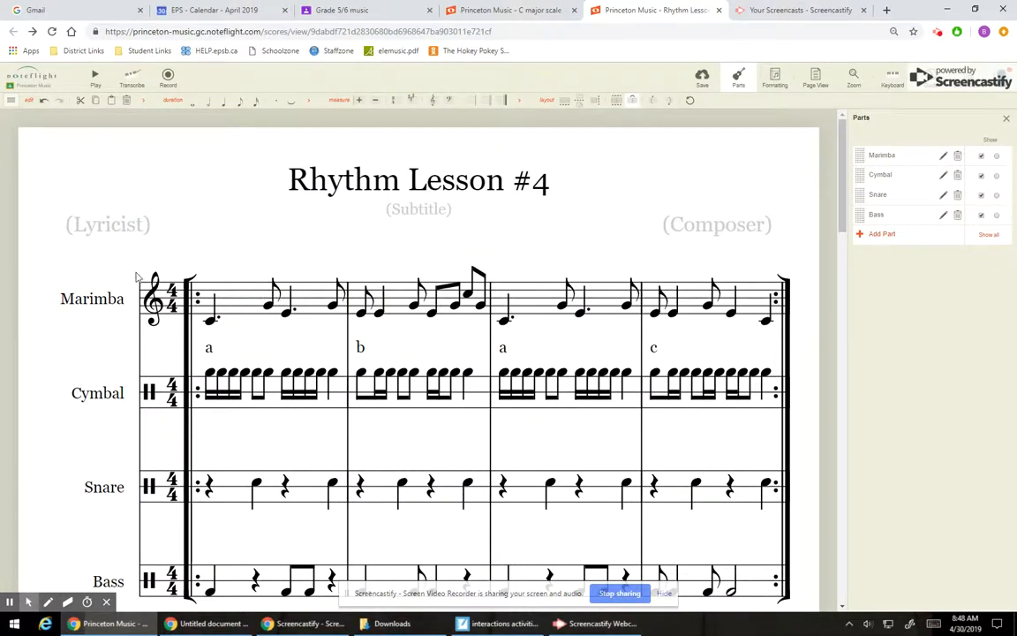
# Step: Examine the second system's empty marimba staff and consult the C major scale score for the E and G note positions
pyautogui.scroll(-3, 793, 312)
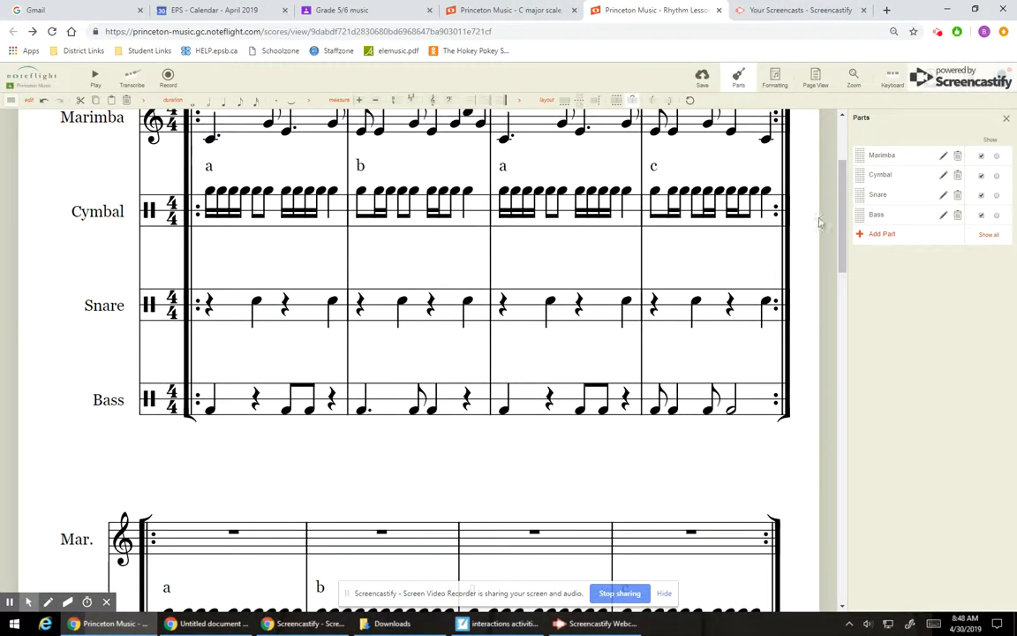
pyautogui.moveTo(841, 198); pyautogui.dragTo(840, 257)
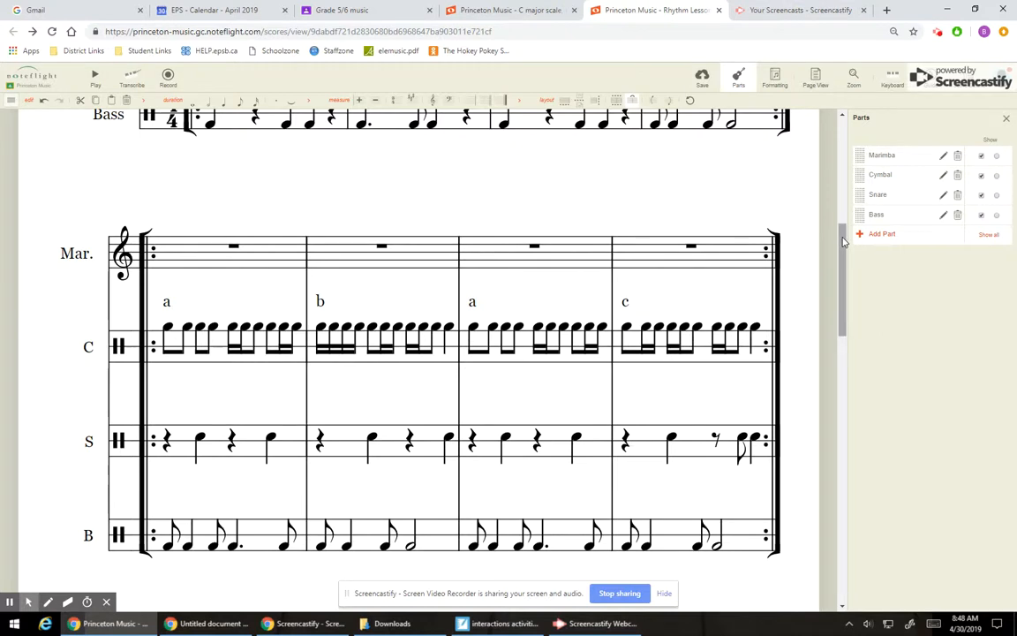
pyautogui.click(521, 11)
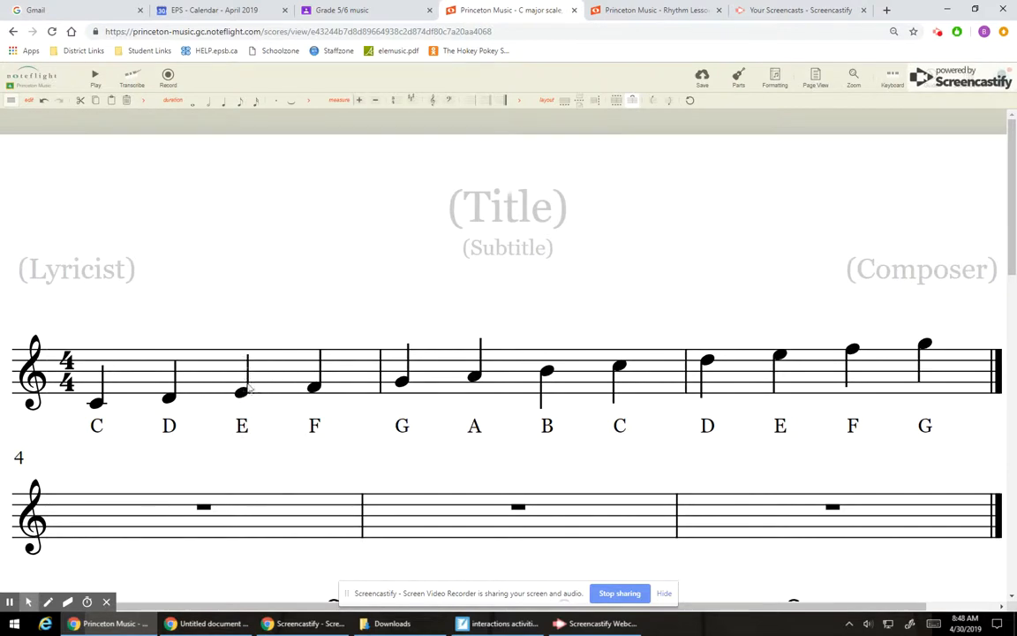
pyautogui.click(399, 378)
pyautogui.click(667, 11)
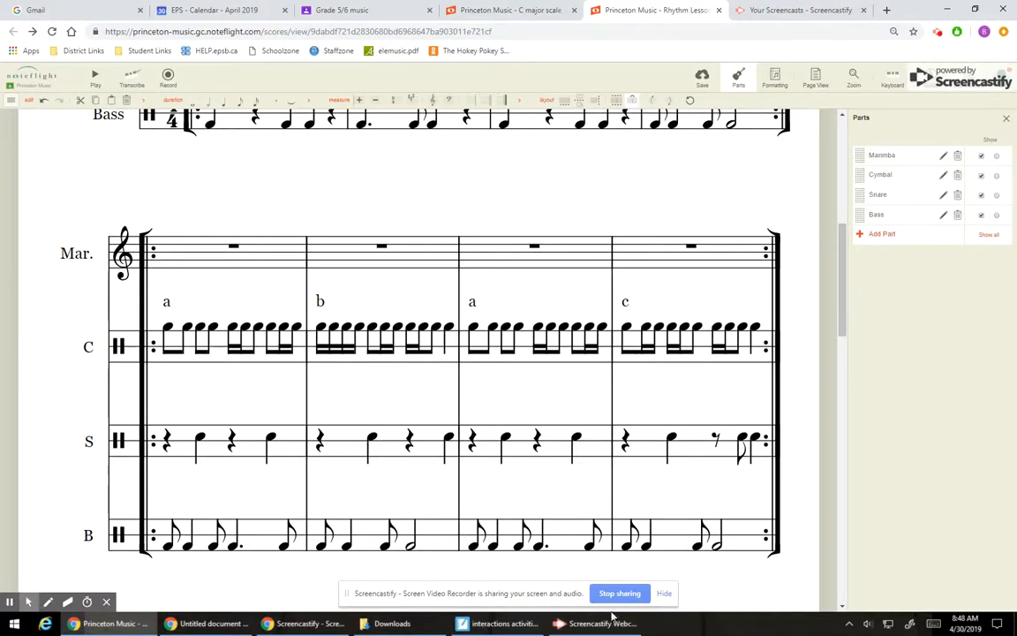
pyautogui.moveTo(616, 623)
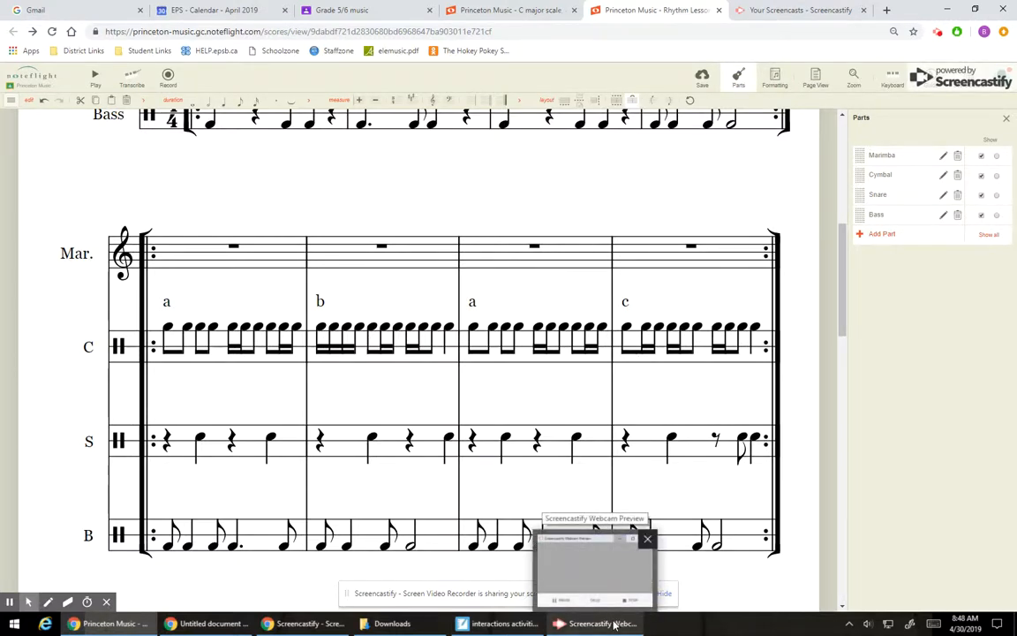
pyautogui.click(615, 623)
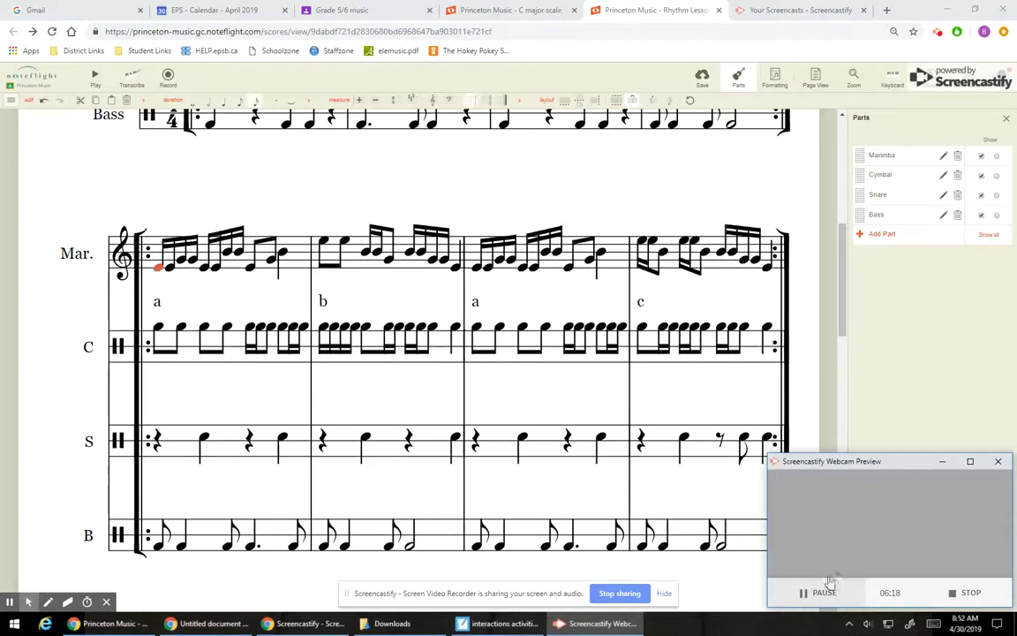
pyautogui.click(944, 463)
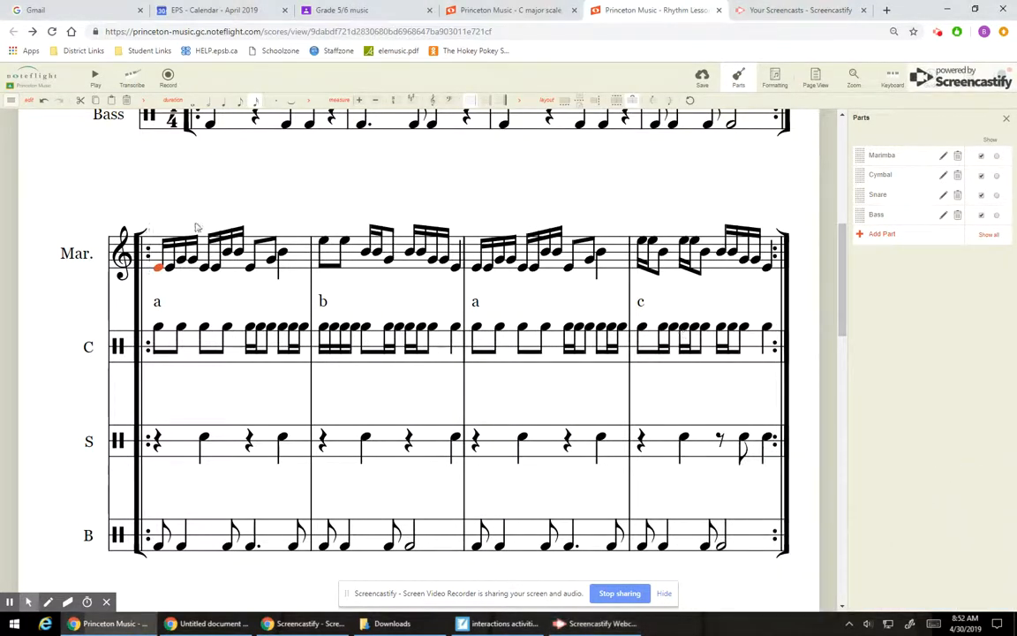
# Step: Check the second system's marimba notes against the C major scale score and return to Rhythm Lesson #4
pyautogui.click(55, 176)
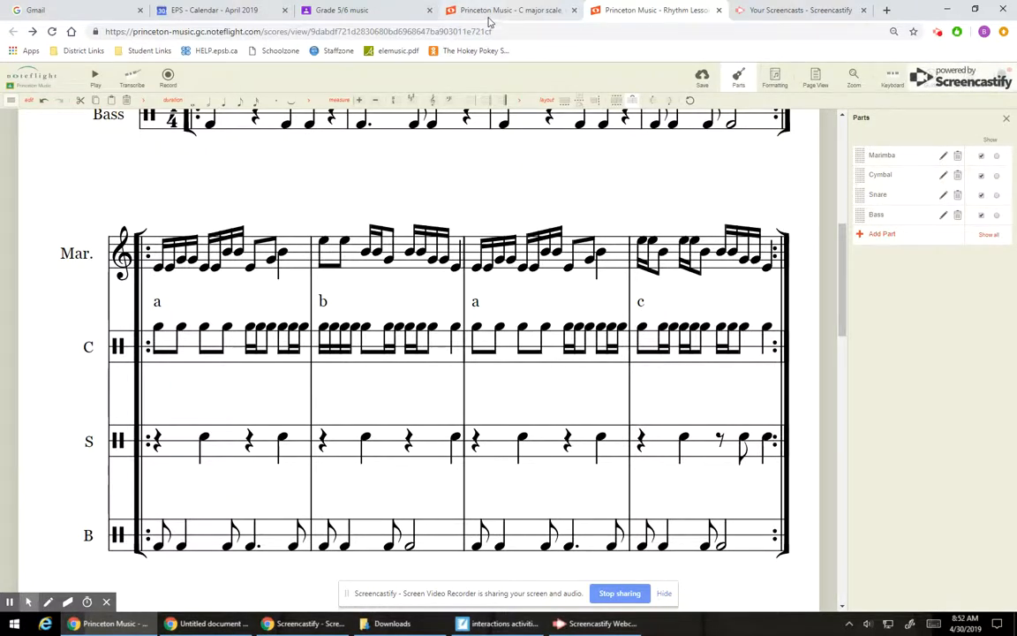
pyautogui.click(452, 11)
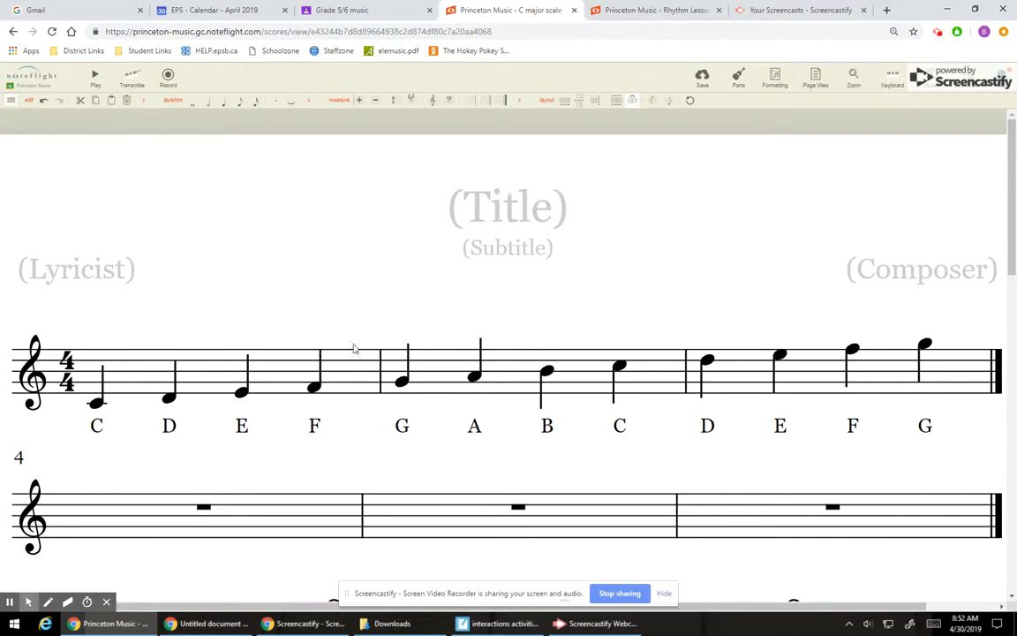
pyautogui.click(632, 12)
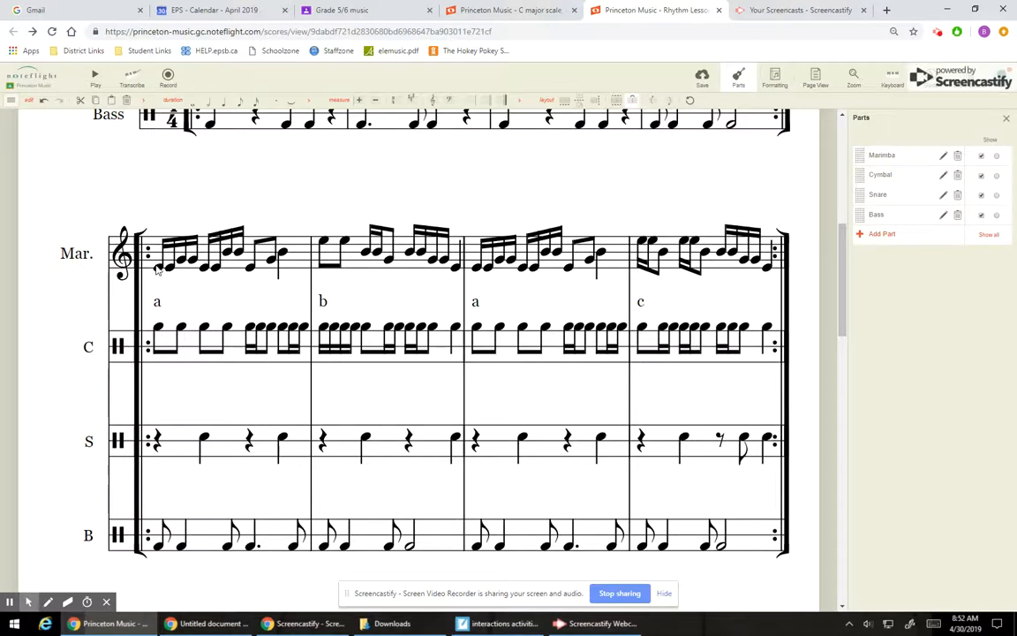
# Step: Compare the marimba melody in measures 5 and 7 (a), and measure 6 (b) with measure 8 (c)
pyautogui.click(285, 255)
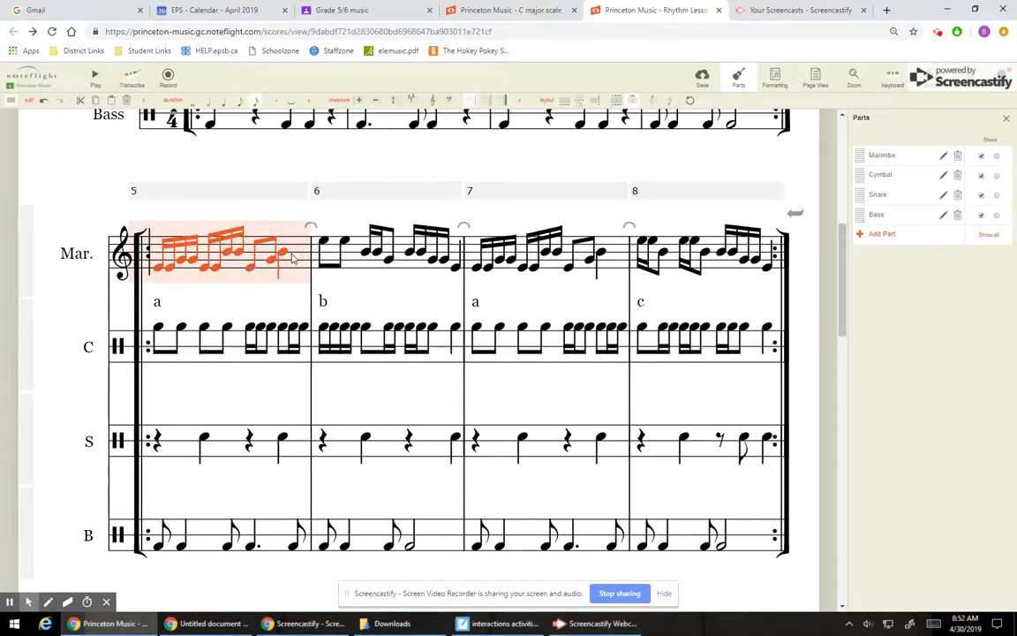
pyautogui.click(618, 257)
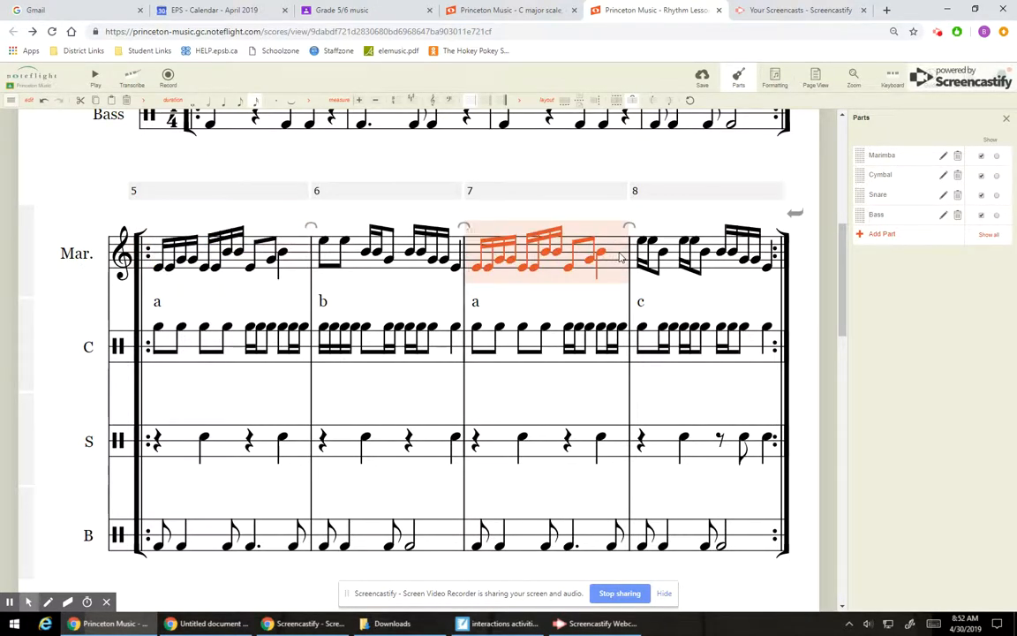
pyautogui.click(414, 265)
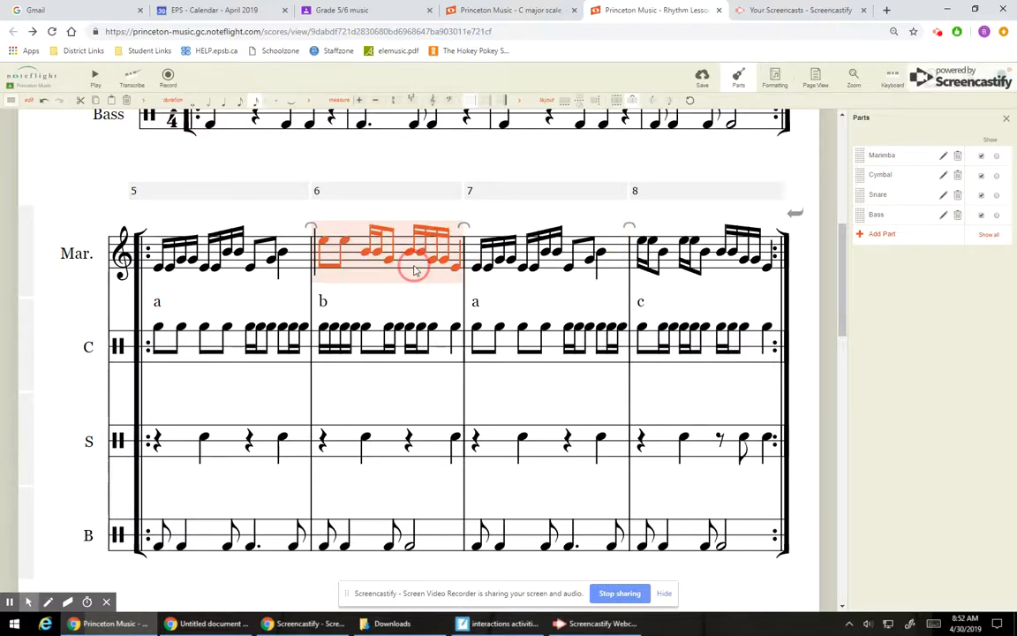
pyautogui.click(717, 270)
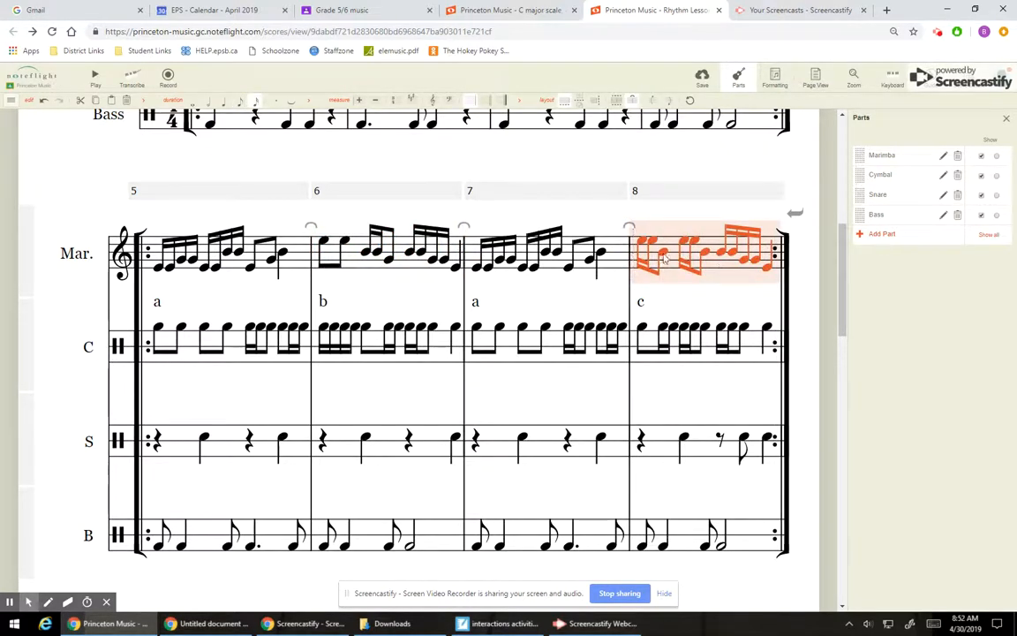
pyautogui.click(299, 267)
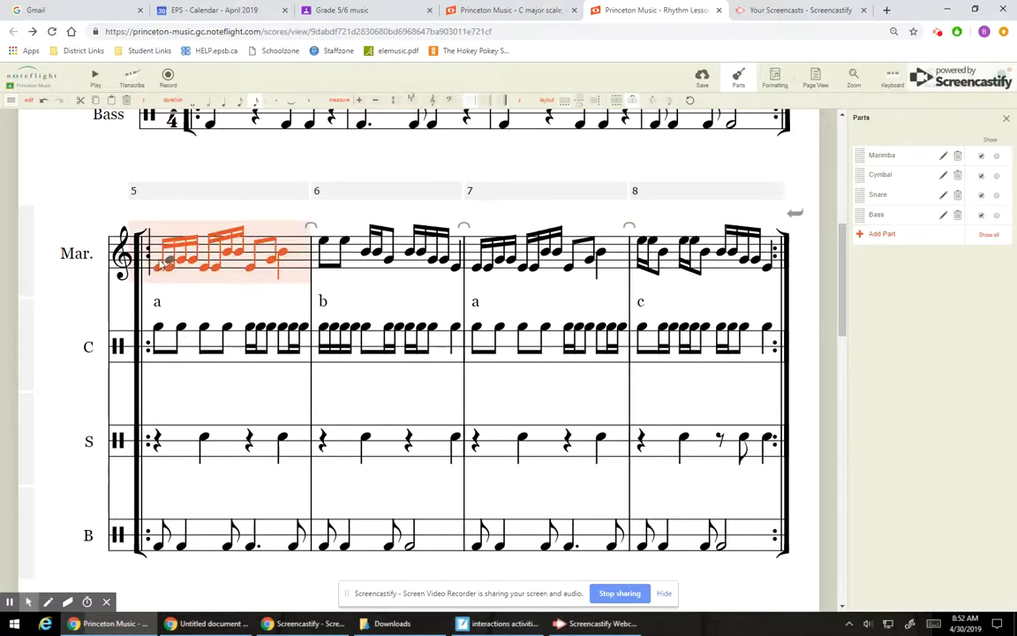
# Step: Play back the second system from the marimba's first note in measure 5, and stop playback
pyautogui.click(34, 148)
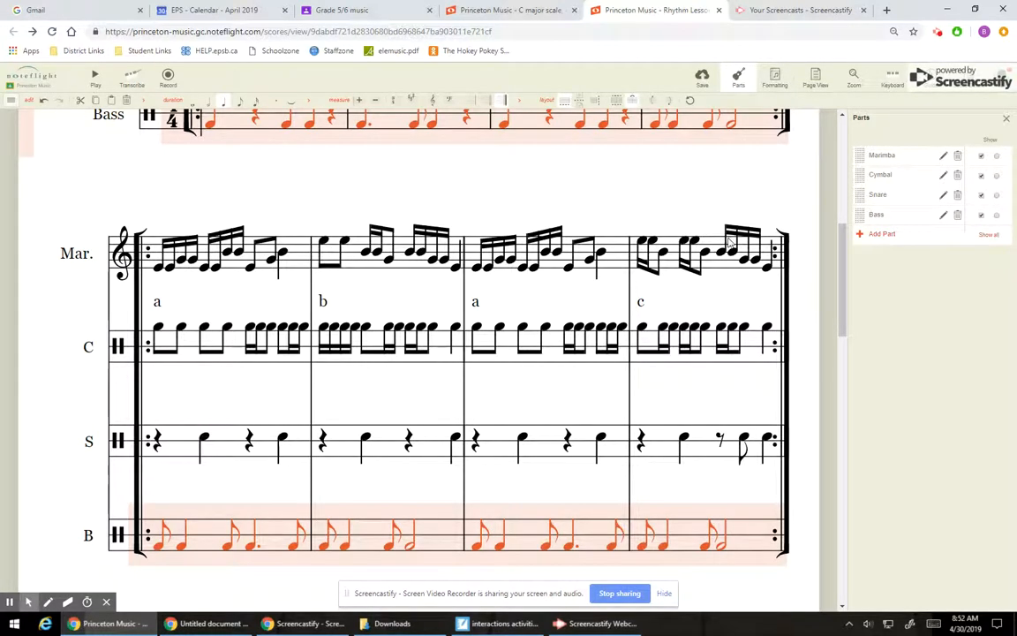
pyautogui.click(157, 261)
pyautogui.click(96, 78)
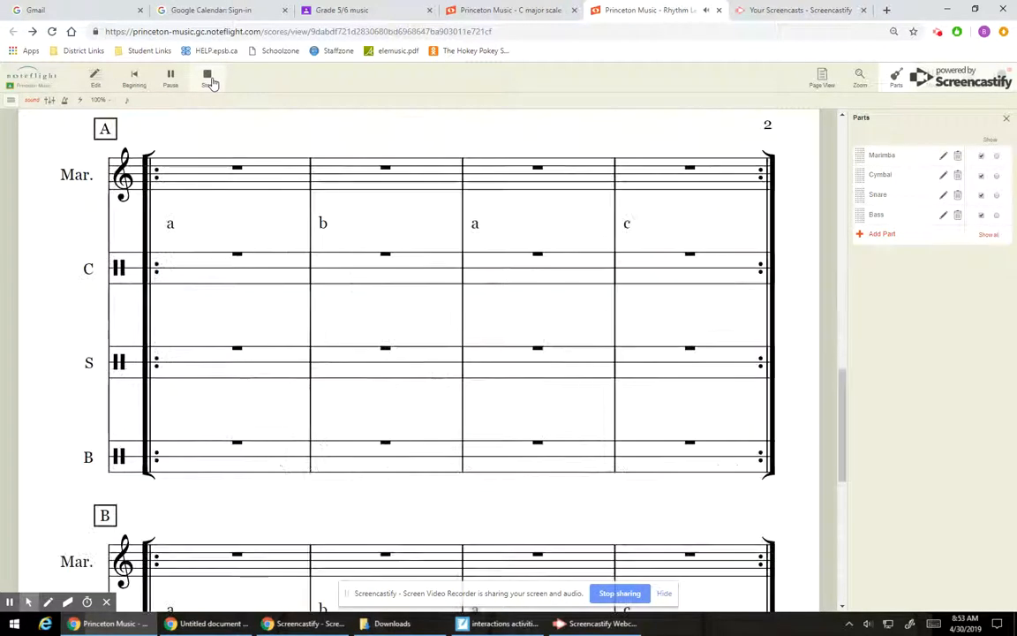
pyautogui.click(209, 77)
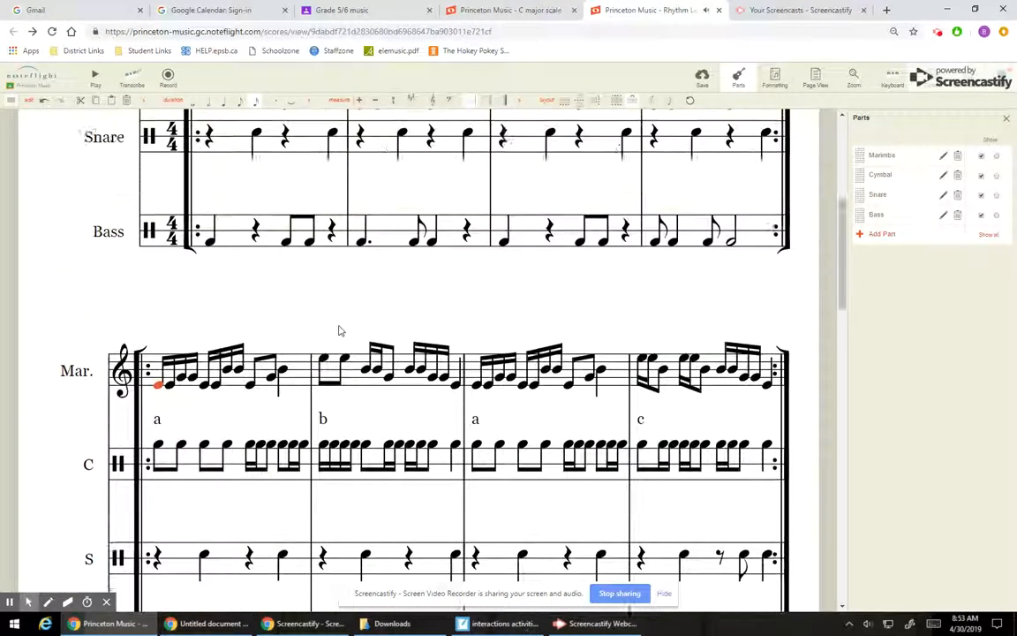
# Step: Review both completed four-measure systems on the first page and the blank section A on page 2
pyautogui.scroll(3, 340, 330)
pyautogui.scroll(-3, 619, 564)
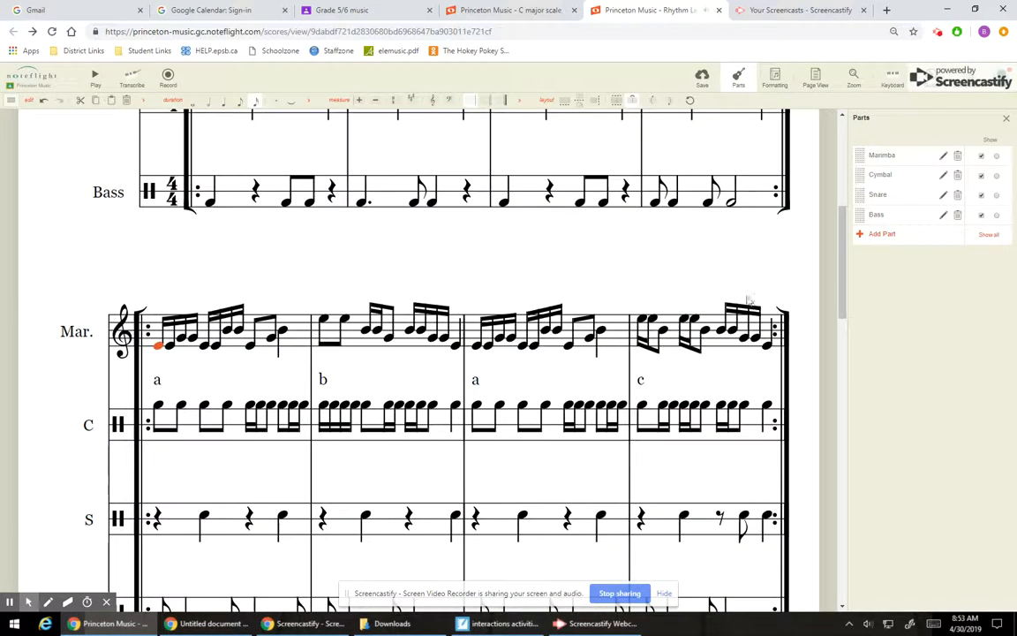
pyautogui.click(840, 241)
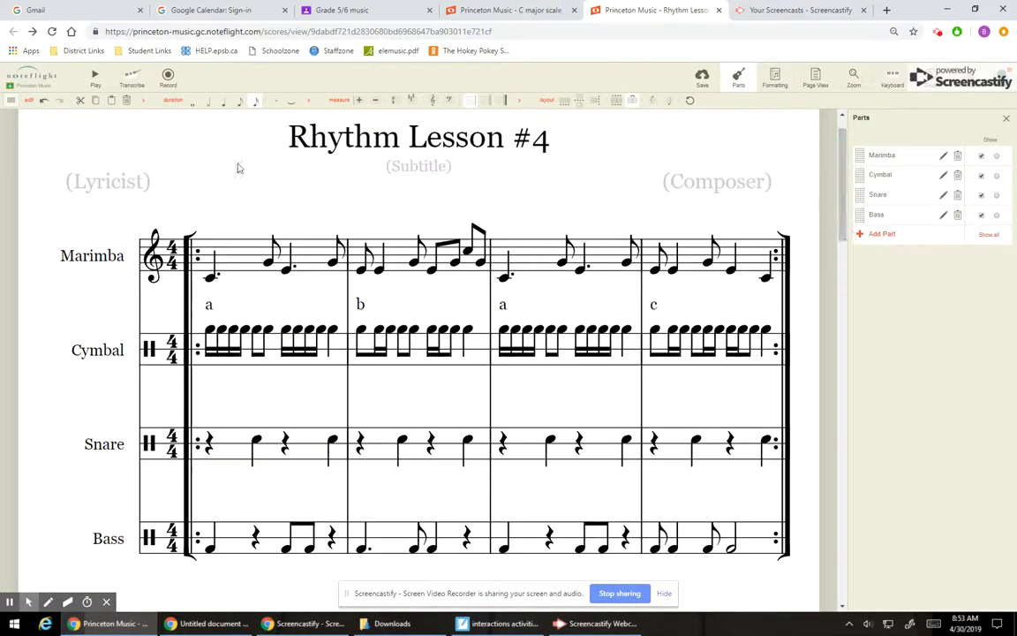
pyautogui.click(839, 160)
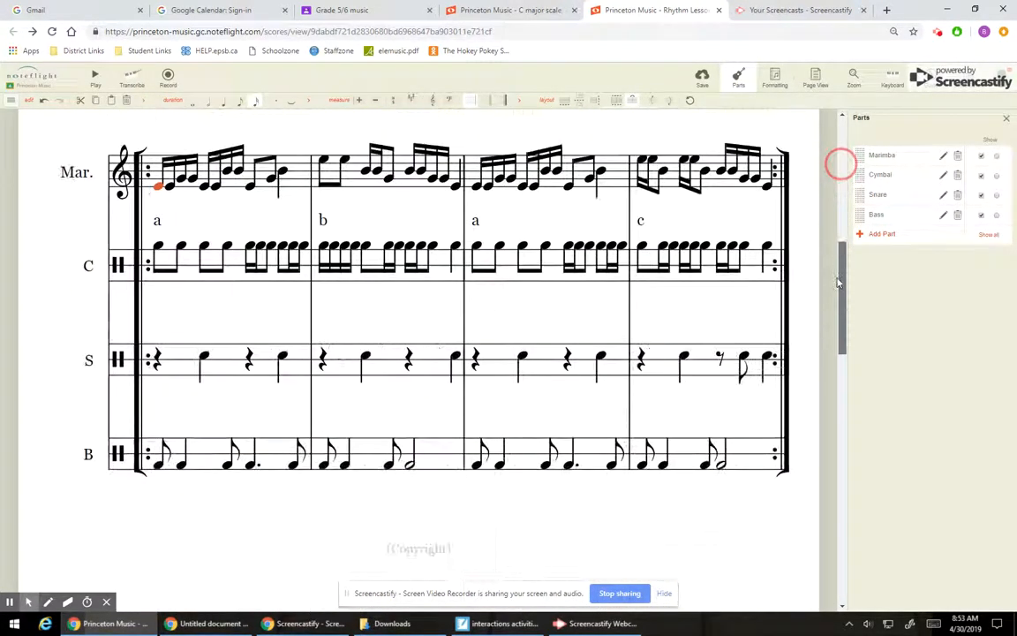
pyautogui.click(840, 241)
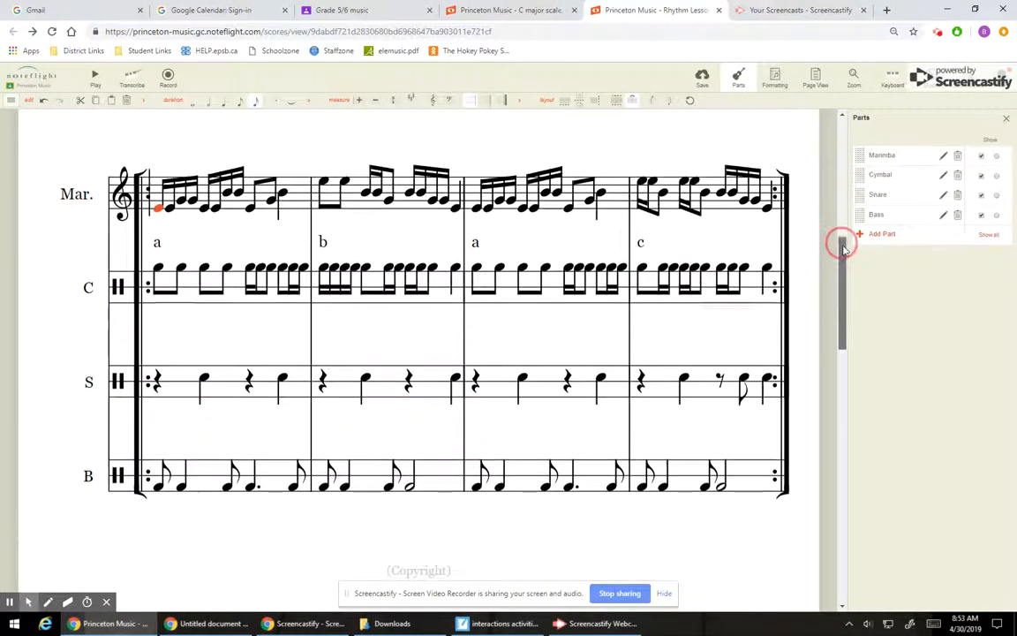
pyautogui.scroll(1, 824, 372)
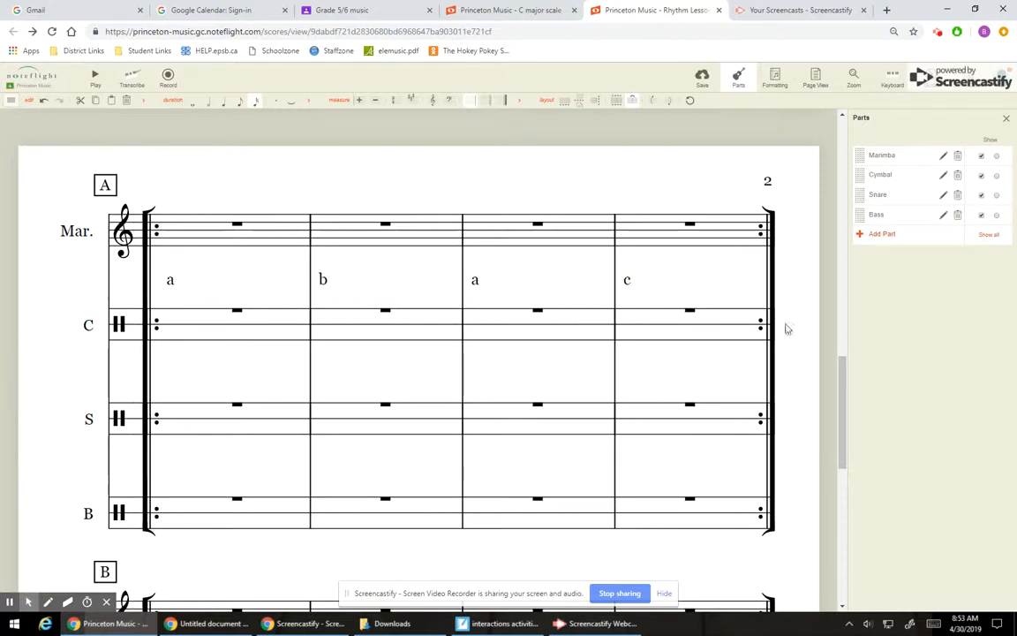
pyautogui.moveTo(843, 365)
pyautogui.mouseDown()
pyautogui.moveTo(838, 390)
pyautogui.moveTo(840, 370)
pyautogui.mouseUp()
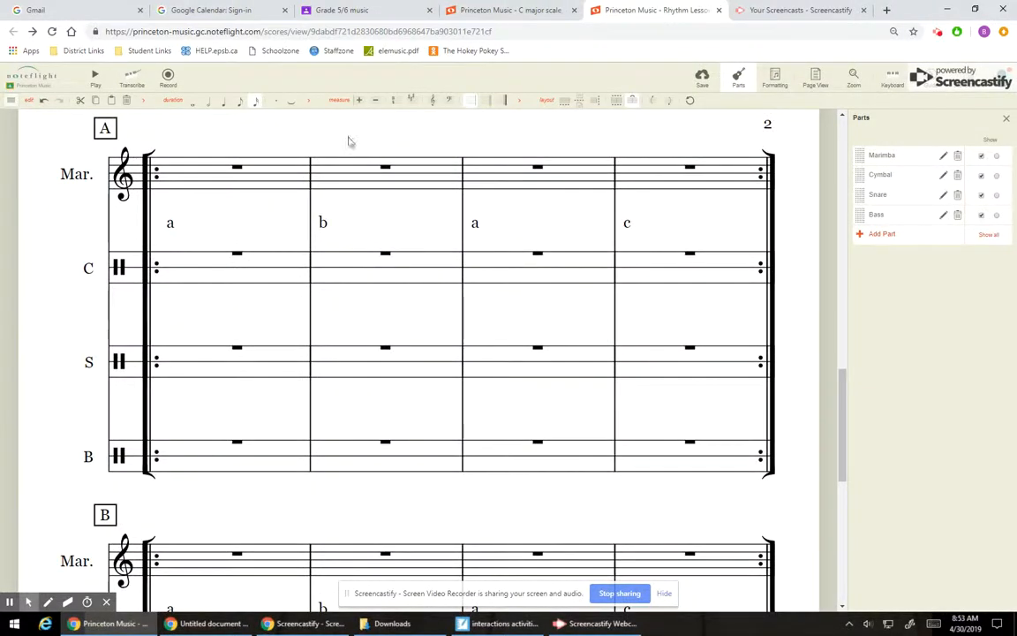
# Step: Consult the C major scale score for note names and look over the blank sections A and B in Rhythm Lesson #4
pyautogui.click(466, 10)
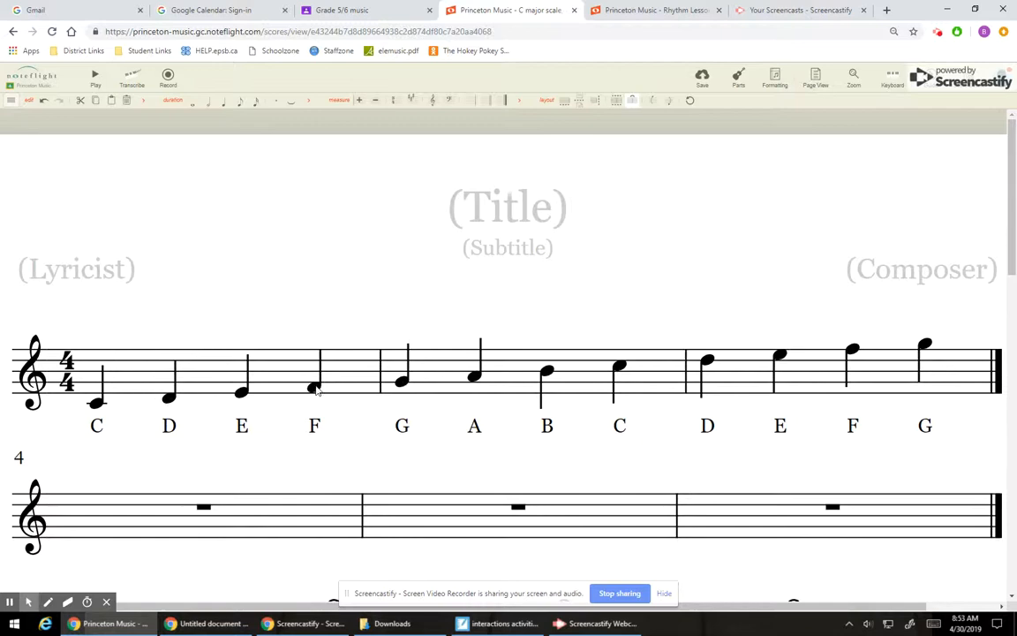
pyautogui.click(645, 9)
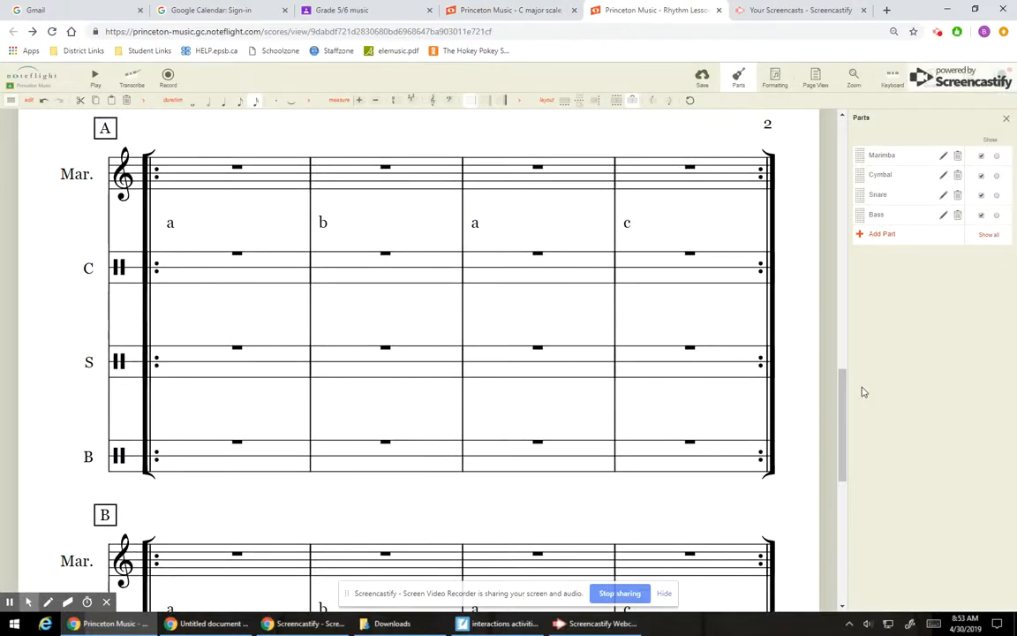
pyautogui.moveTo(842, 390)
pyautogui.mouseDown()
pyautogui.moveTo(845, 377)
pyautogui.moveTo(842, 389)
pyautogui.mouseUp()
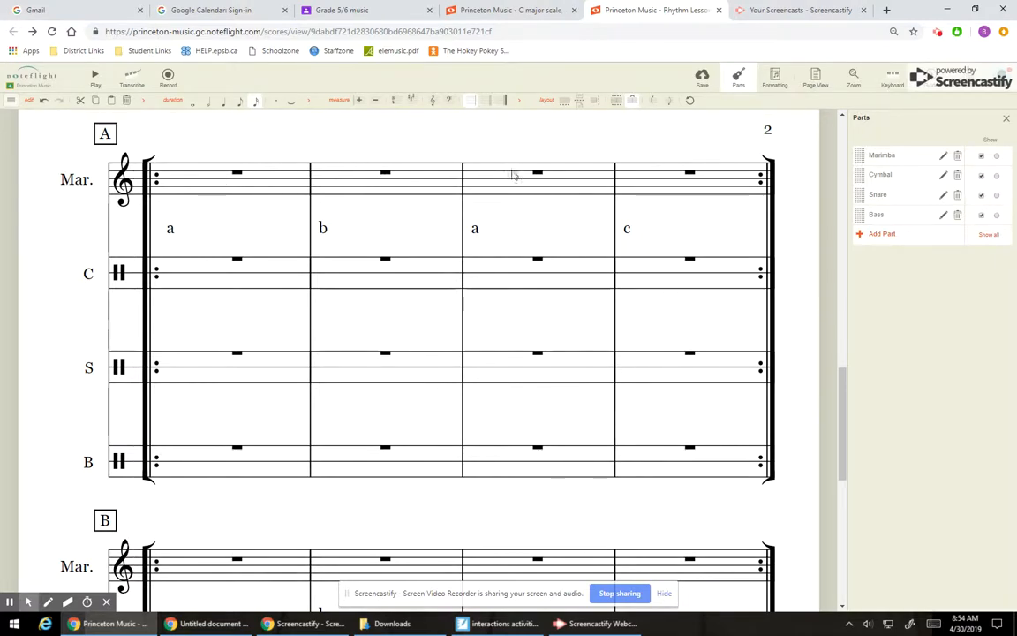
pyautogui.moveTo(842, 369); pyautogui.dragTo(843, 375)
pyautogui.moveTo(823, 253); pyautogui.dragTo(807, 482)
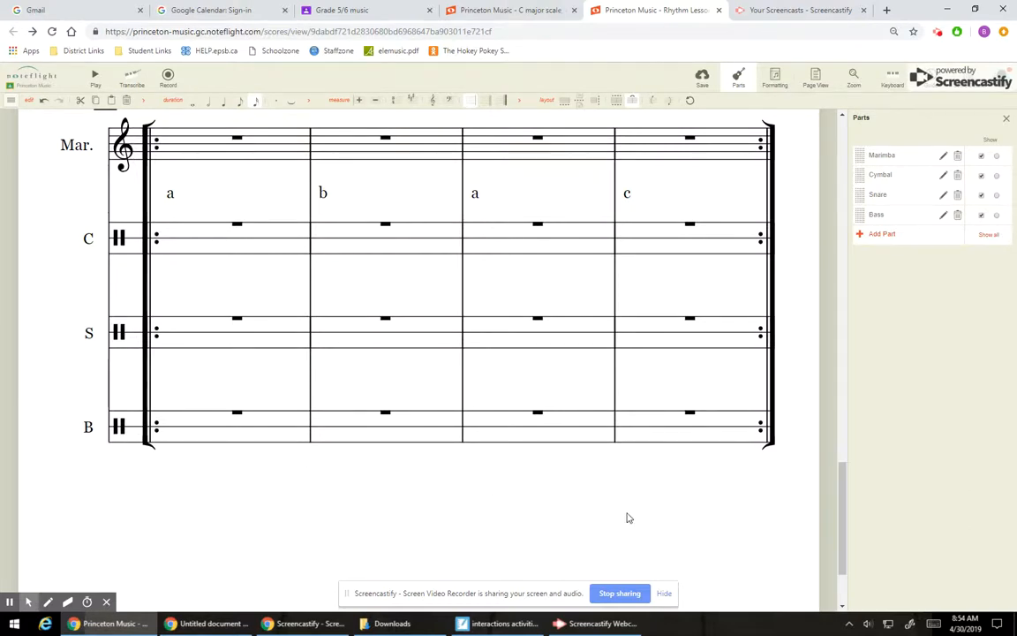
# Step: Save the Rhythm Lesson #4 score and check its Grade 5/6 music assignment in the score details
pyautogui.click(702, 81)
pyautogui.click(1007, 120)
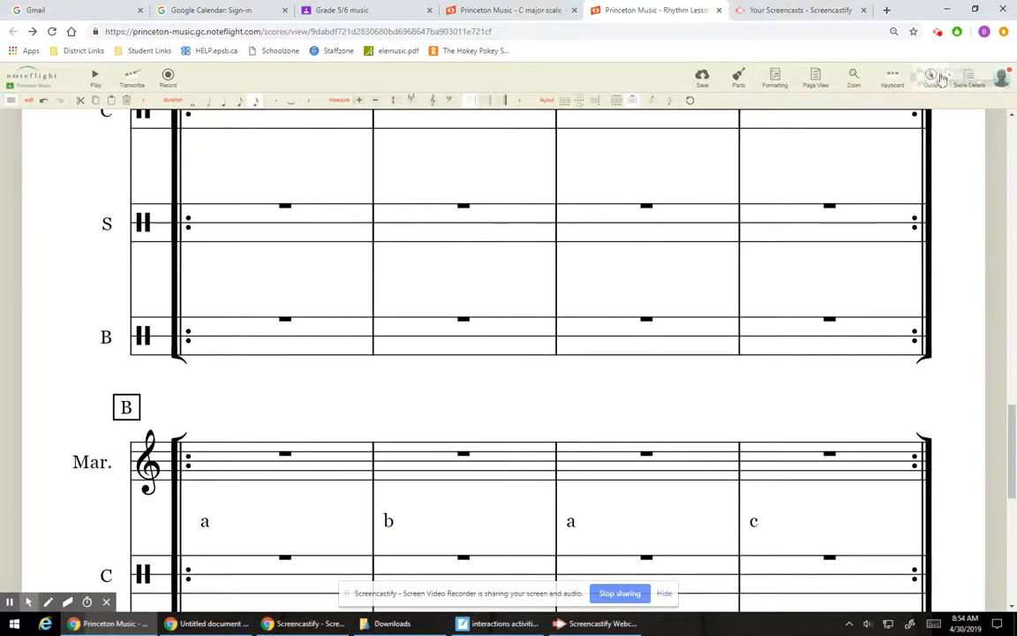
pyautogui.click(970, 78)
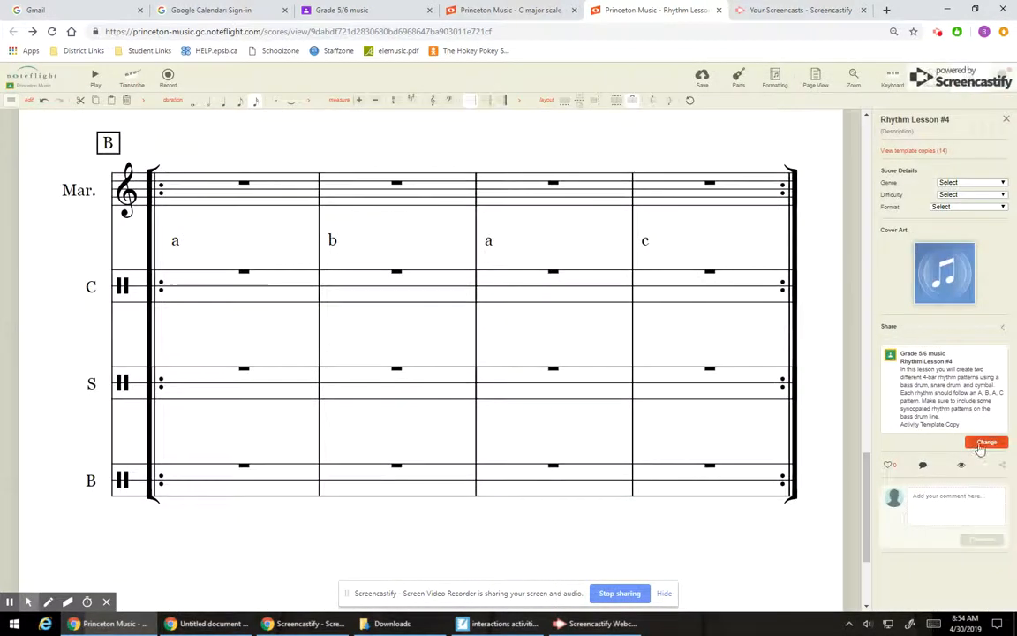
pyautogui.click(969, 78)
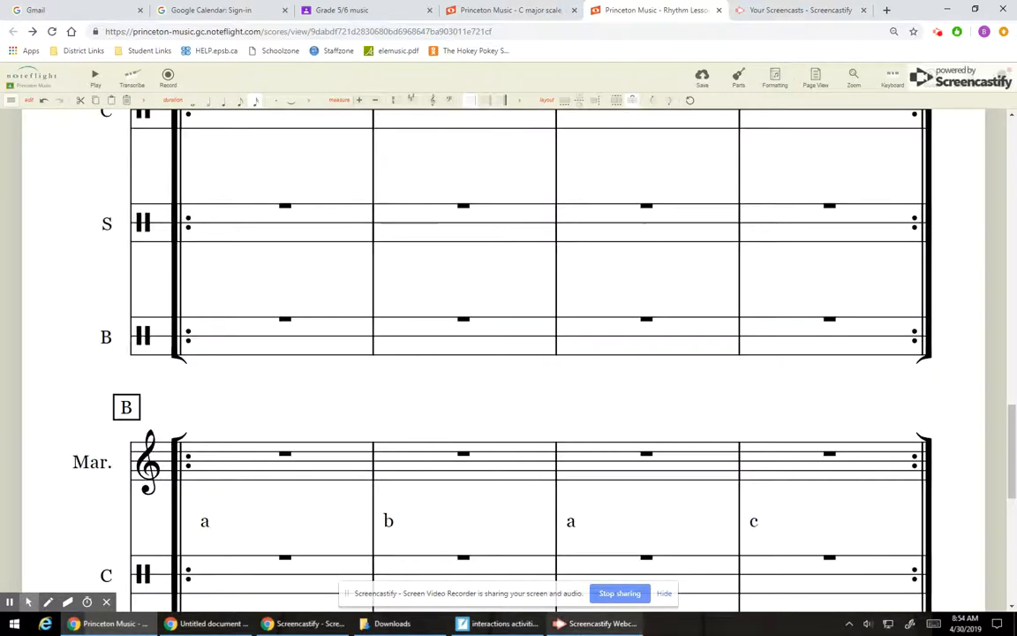